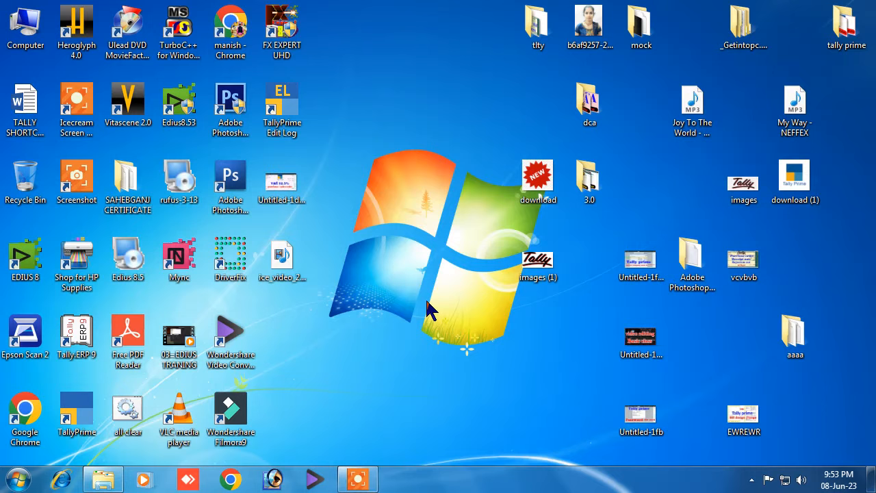
Launch TallyPrime Edit Log in educational mode and skip the company login
{"action": "left_click", "coordinate": [284, 108]}
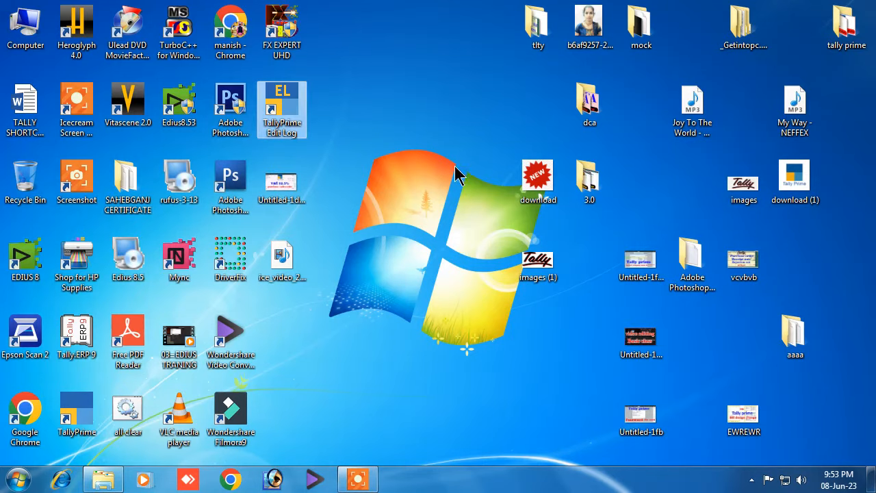
{"action": "key", "text": "Return"}
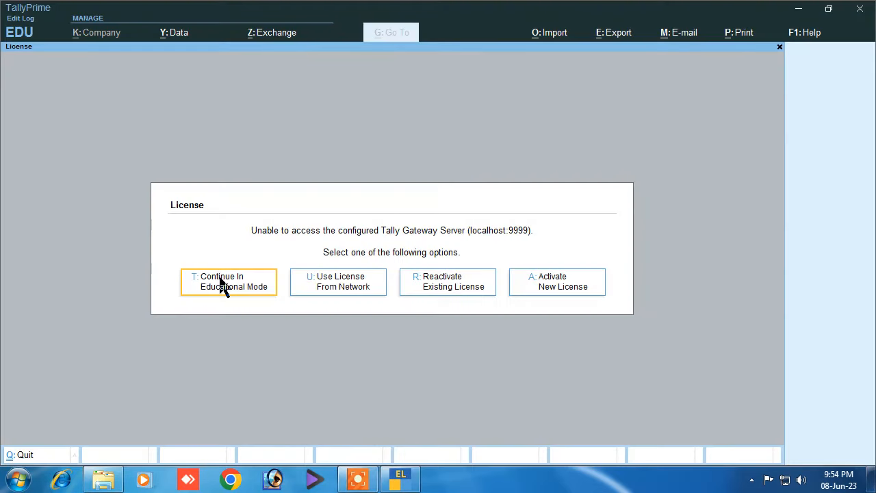
{"action": "left_click", "coordinate": [219, 281]}
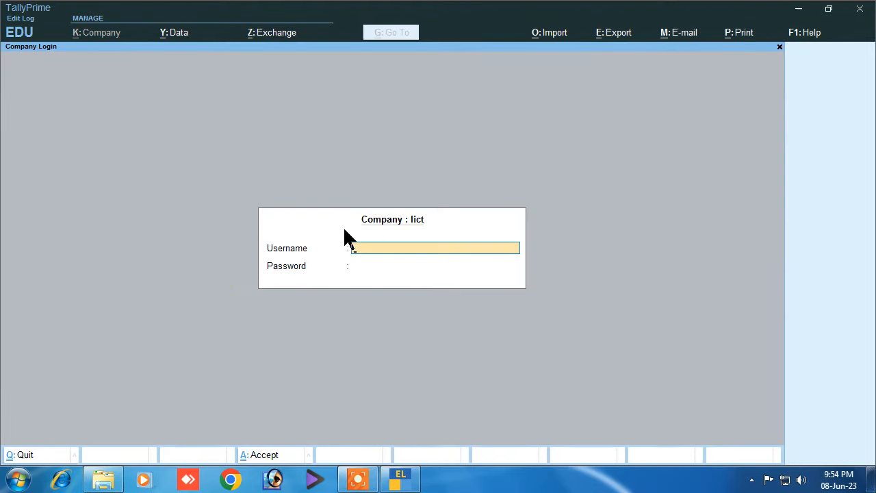
{"action": "key", "text": "Escape"}
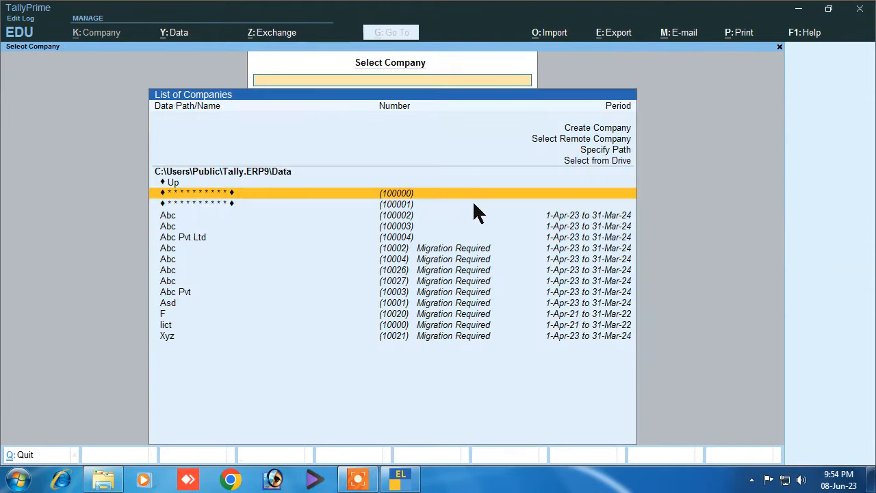
Start creating a new company named Abc, keep the mailing name and fill in the company's address
{"action": "left_click", "coordinate": [580, 128]}
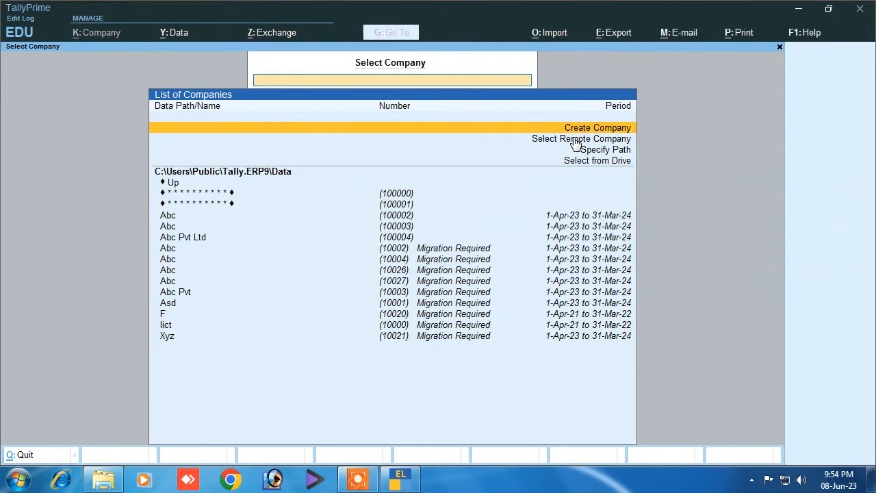
{"action": "key", "text": "Return"}
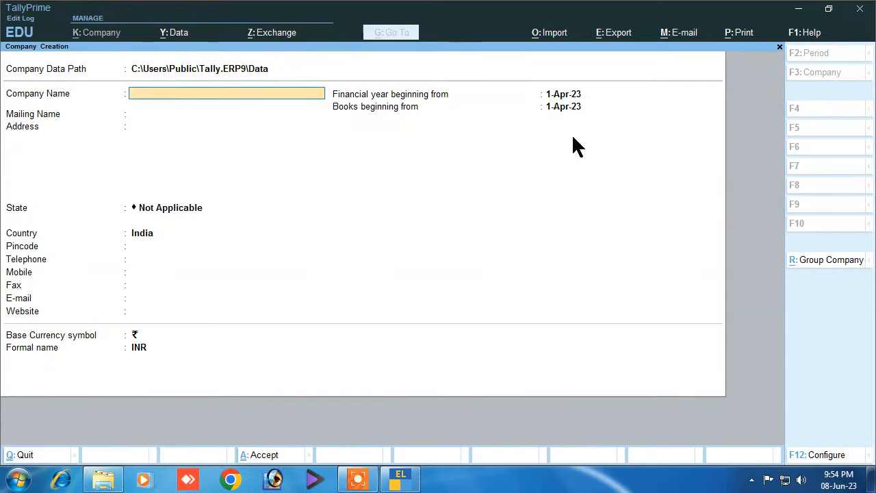
{"action": "type", "text": "Abc"}
{"action": "key", "text": "Return"}
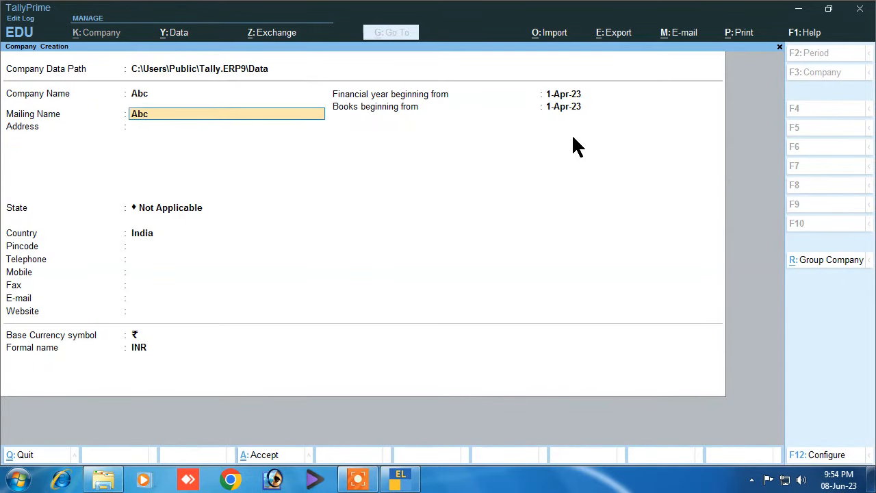
{"action": "key", "text": "Return"}
{"action": "type", "text": "De"}
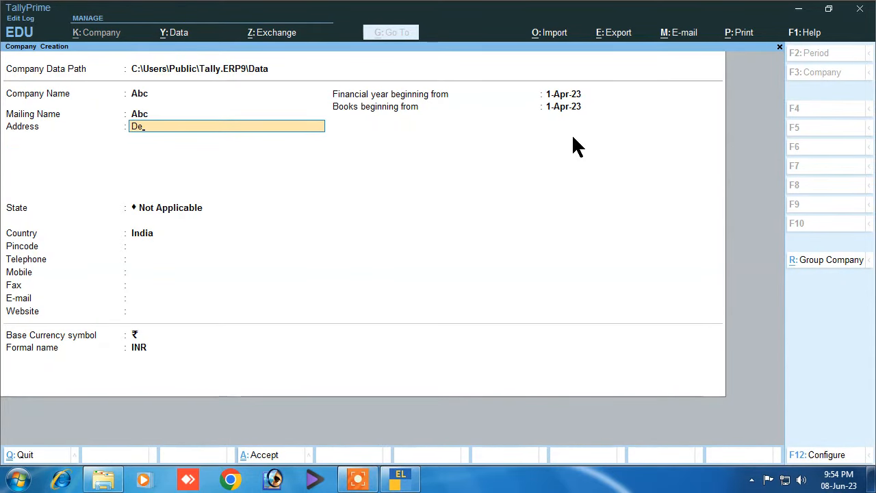
{"action": "type", "text": "oria"}
{"action": "key", "text": "Return"}
{"action": "key", "text": "Return"}
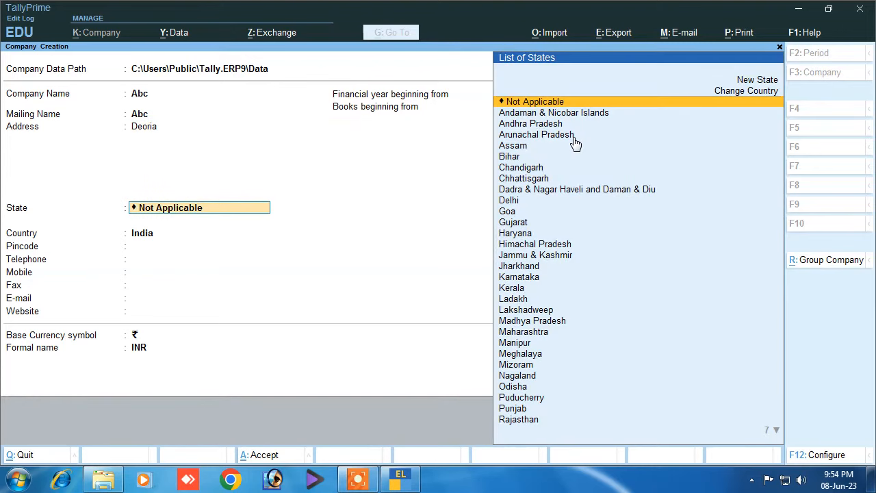
Set the company's state to Bihar, leave the remaining contact and currency details at their defaults and save the company
{"action": "type", "text": "B"}
{"action": "key", "text": "Return"}
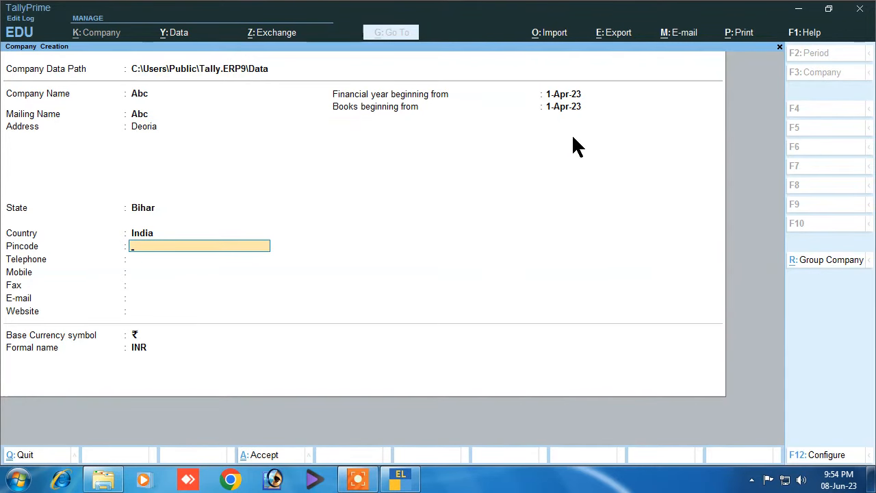
{"action": "key", "text": "Return"}
{"action": "key", "text": "Return"}
{"action": "key", "text": "Return"}
{"action": "key", "text": "Return"}
{"action": "key", "text": "Return"}
{"action": "key", "text": "Return"}
{"action": "key", "text": "ctrl+a"}
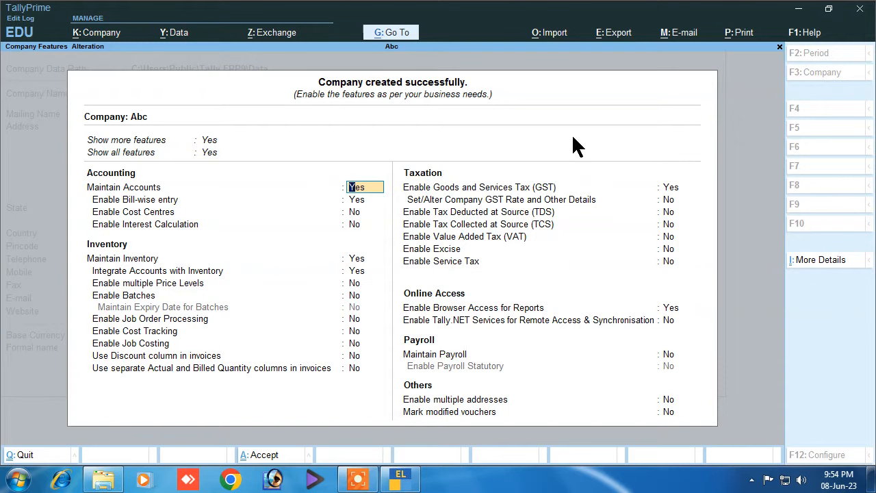
Disable Goods and Services Tax (GST) in the company features
{"action": "key", "text": "Down"}
{"action": "key", "text": "Down"}
{"action": "key", "text": "Down"}
{"action": "key", "text": "Down"}
{"action": "key", "text": "Down"}
{"action": "key", "text": "Down"}
{"action": "key", "text": "Down"}
{"action": "key", "text": "Down"}
{"action": "key", "text": "Down"}
{"action": "key", "text": "Down"}
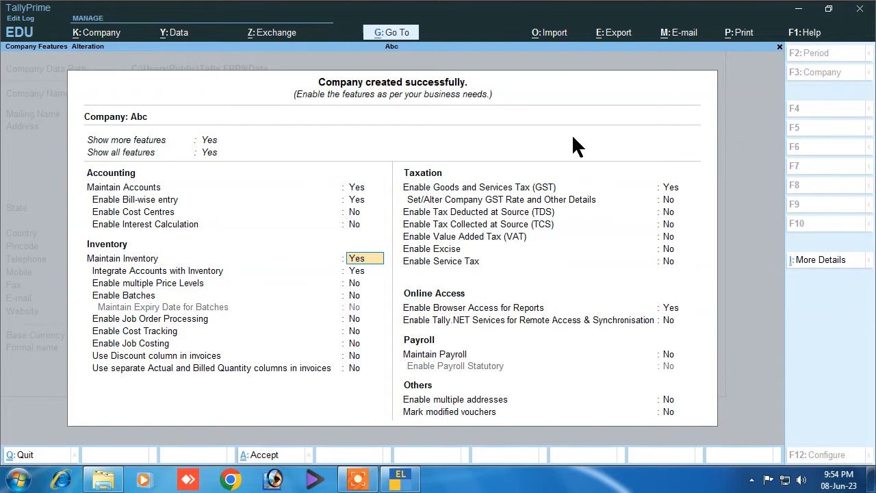
{"action": "key", "text": "Down"}
{"action": "key", "text": "Down"}
{"action": "key", "text": "Down"}
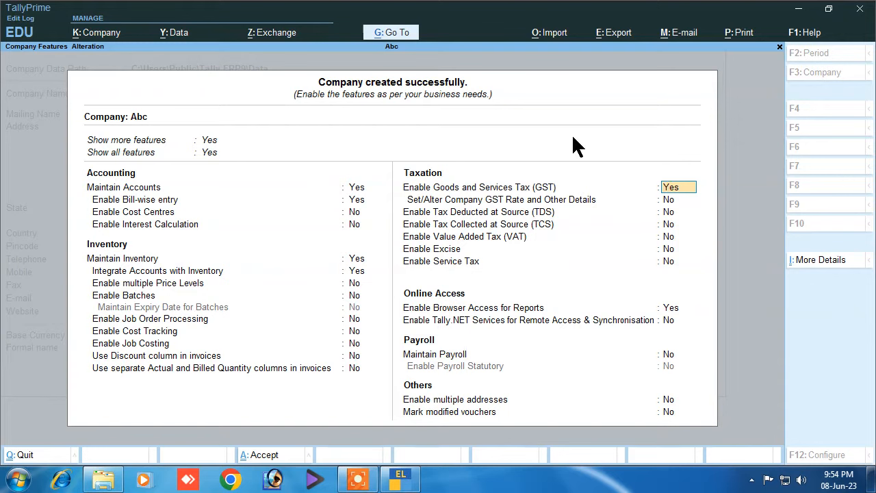
{"action": "type", "text": "n"}
{"action": "key", "text": "Return"}
Enable Value Added Tax (VAT) for the company with state Bihar and enter the TIN
{"action": "key", "text": "Return"}
{"action": "key", "text": "Return"}
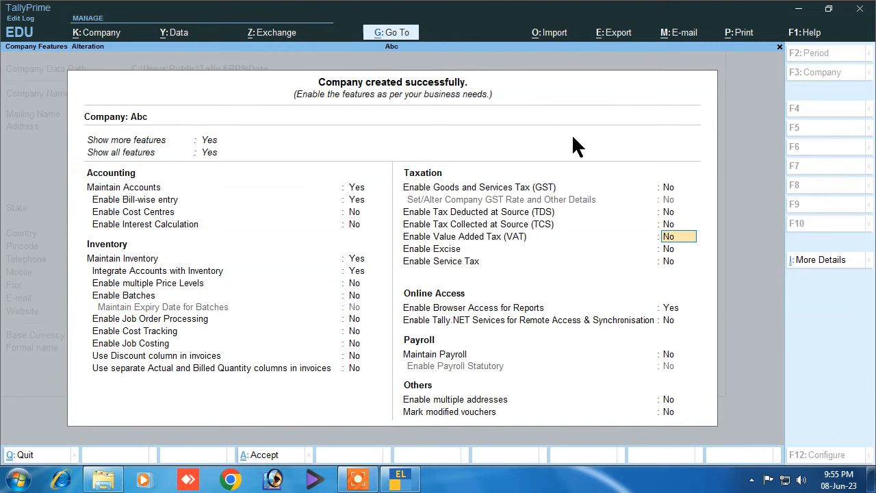
{"action": "type", "text": "y"}
{"action": "key", "text": "Return"}
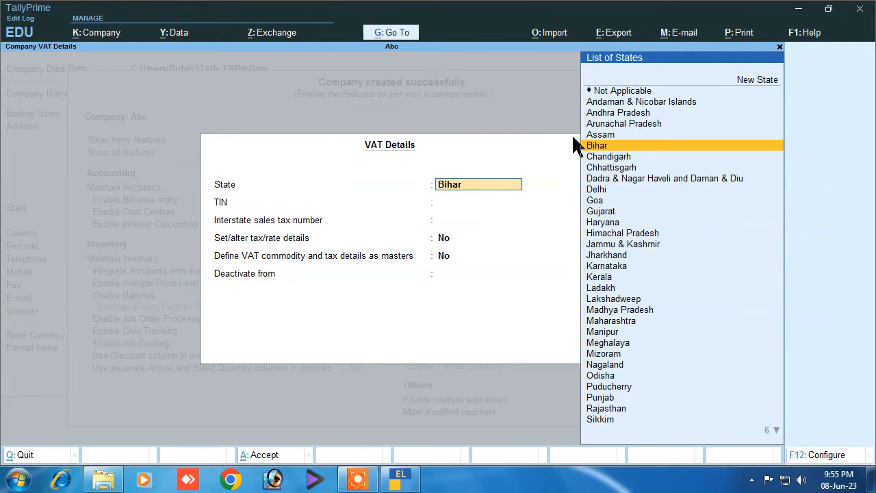
{"action": "key", "text": "Return"}
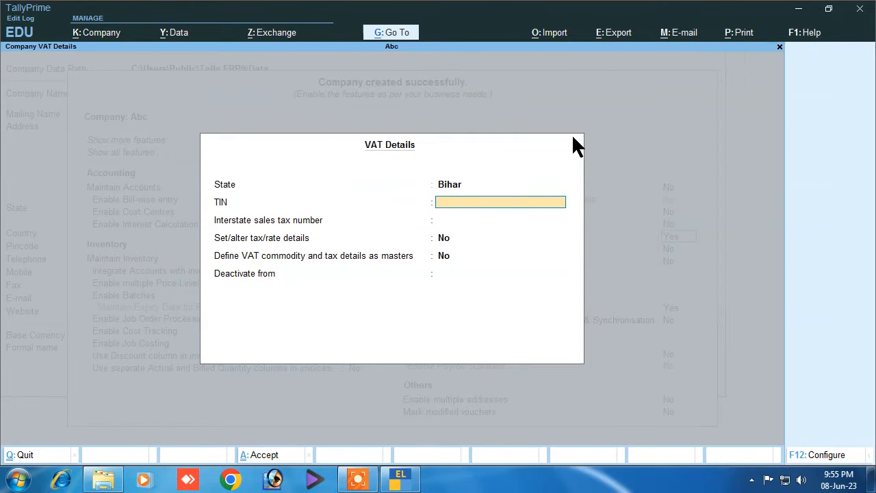
{"action": "type", "text": "fgfd8g789"}
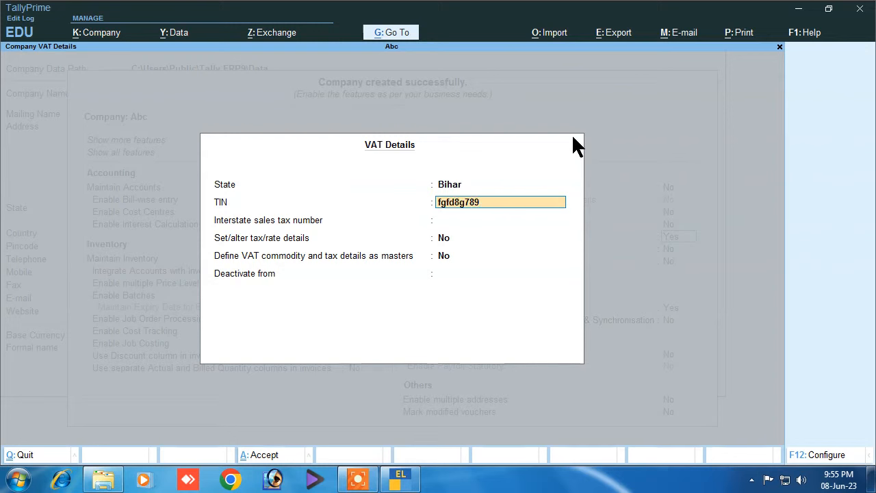
{"action": "key", "text": "Return"}
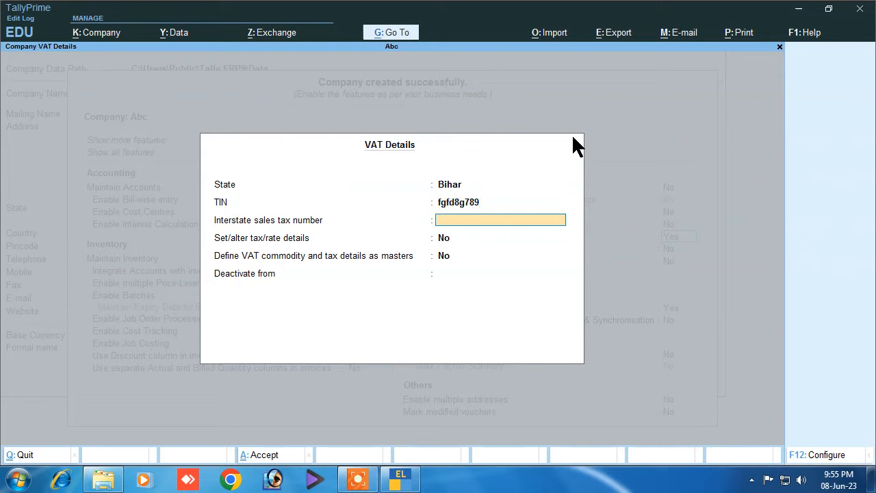
Keep the remaining VAT details and company features at their defaults and save the feature settings
{"action": "key", "text": "Return"}
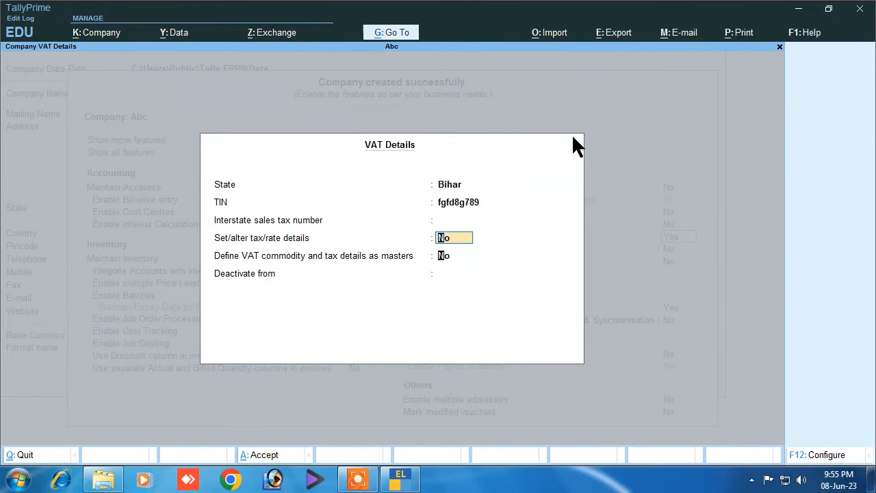
{"action": "key", "text": "Return"}
{"action": "key", "text": "Return"}
{"action": "key", "text": "Return"}
{"action": "key", "text": "Return"}
{"action": "key", "text": "Return"}
{"action": "key", "text": "Return"}
{"action": "key", "text": "Return"}
{"action": "key", "text": "Return"}
{"action": "key", "text": "Return"}
{"action": "key", "text": "Return"}
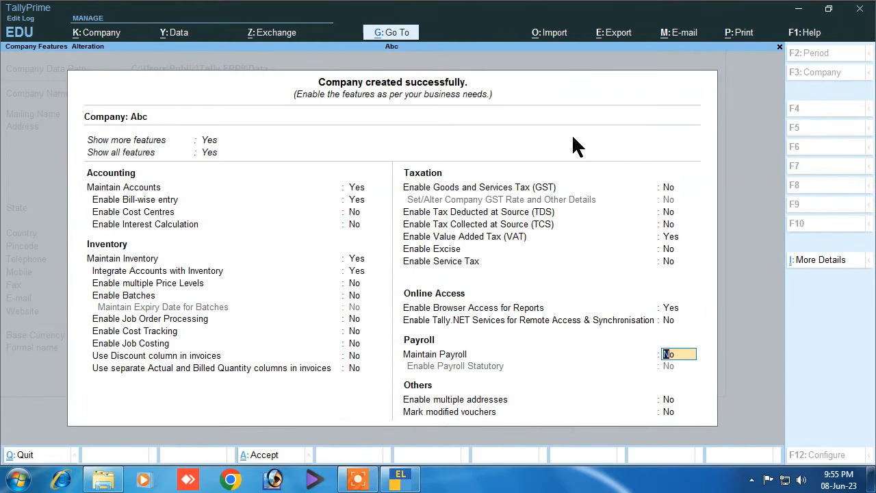
{"action": "key", "text": "Return"}
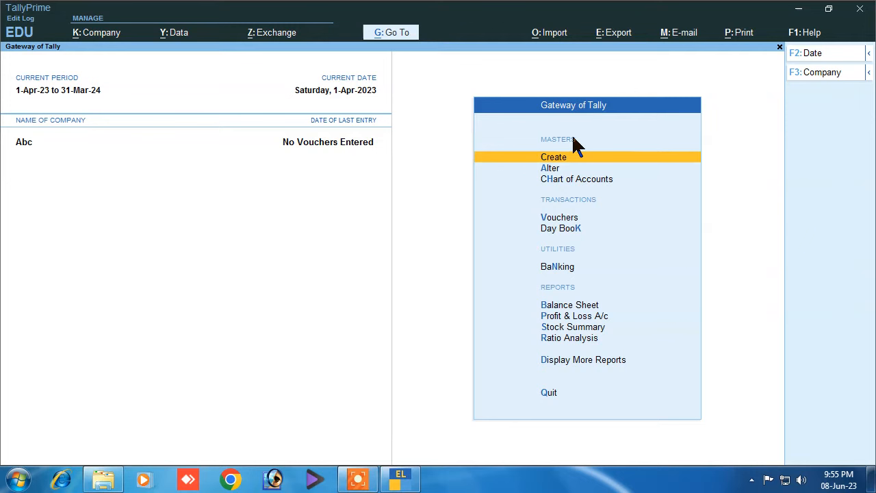
Open voucher entry and switch the voucher type to Purchase
{"action": "key", "text": "Down"}
{"action": "key", "text": "Down"}
{"action": "key", "text": "Down"}
{"action": "key", "text": "Down"}
{"action": "key", "text": "Up"}
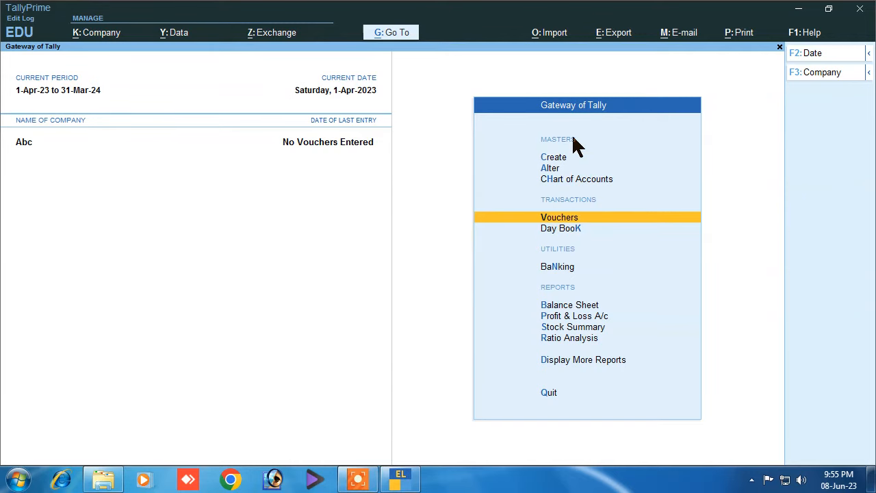
{"action": "key", "text": "Return"}
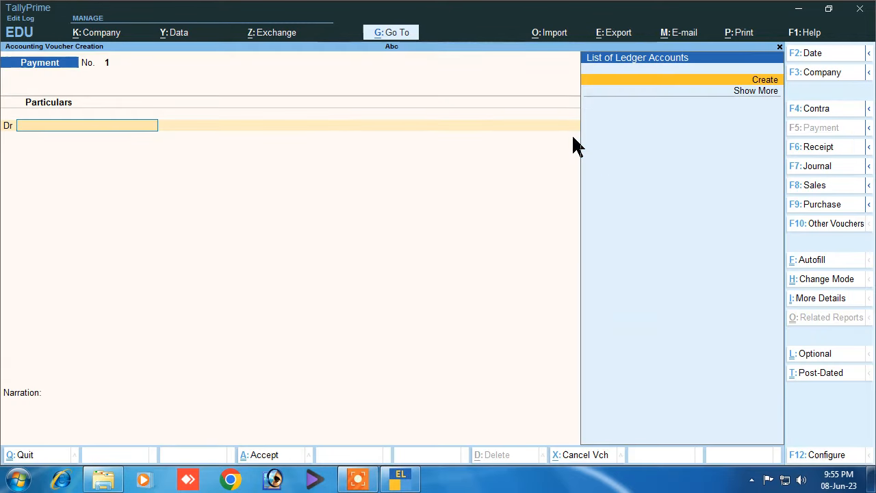
{"action": "left_click", "coordinate": [799, 204]}
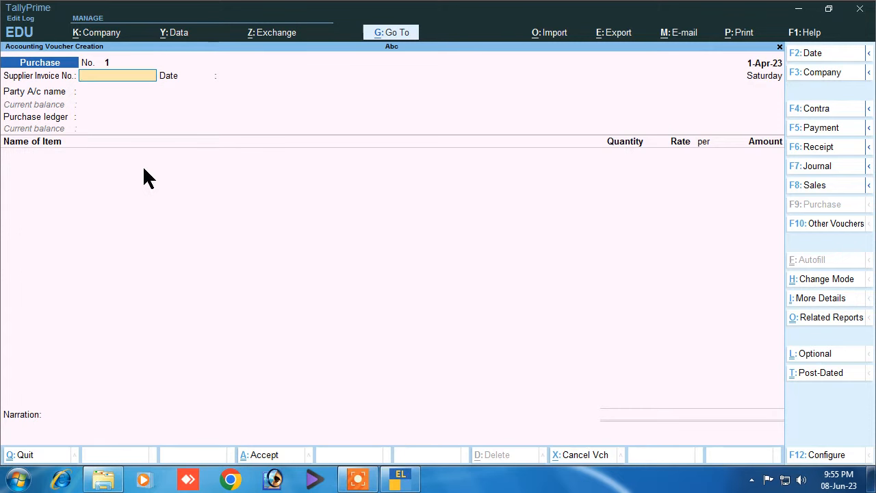
Enter supplier invoice number 01 dated 1-Apr-23 in the purchase voucher
{"action": "type", "text": "01"}
{"action": "key", "text": "Return"}
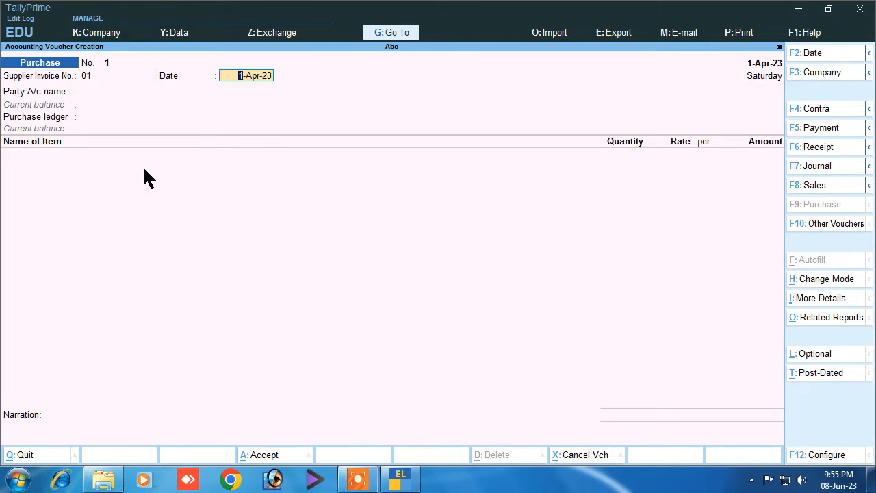
{"action": "key", "text": "Return"}
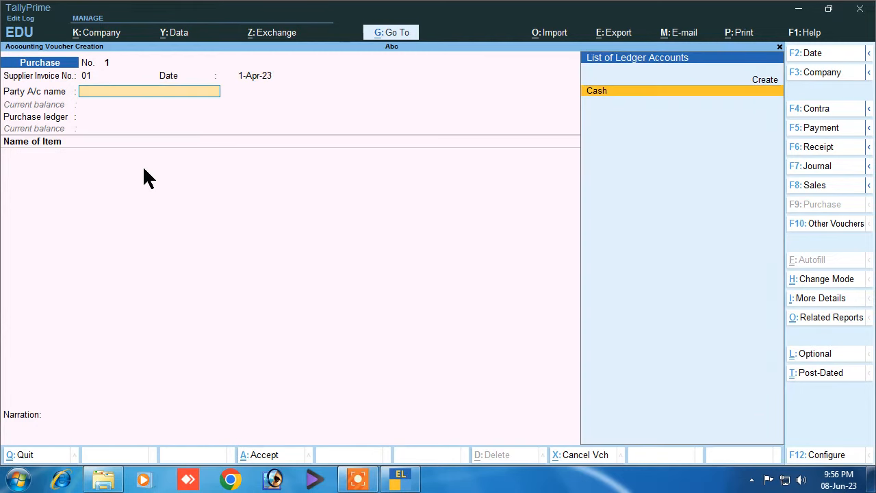
Start a new ledger for the voucher's party account and enter the supplier's name
{"action": "key", "text": "Up"}
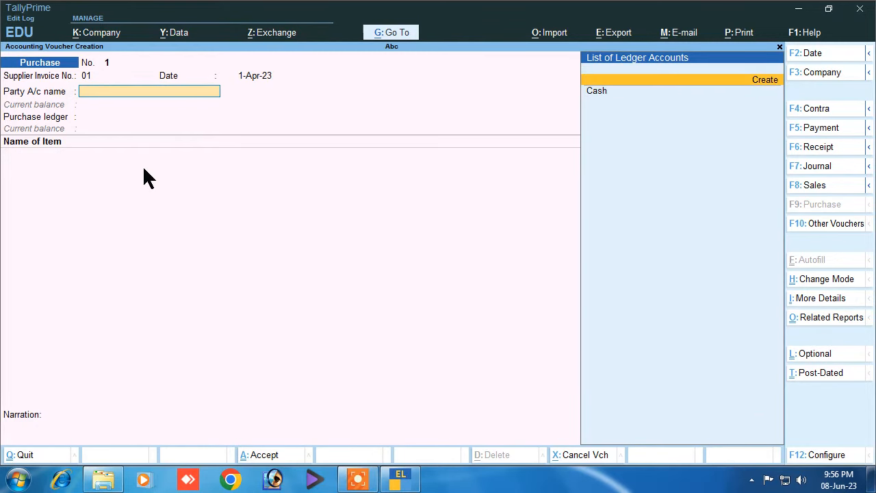
{"action": "key", "text": "Down"}
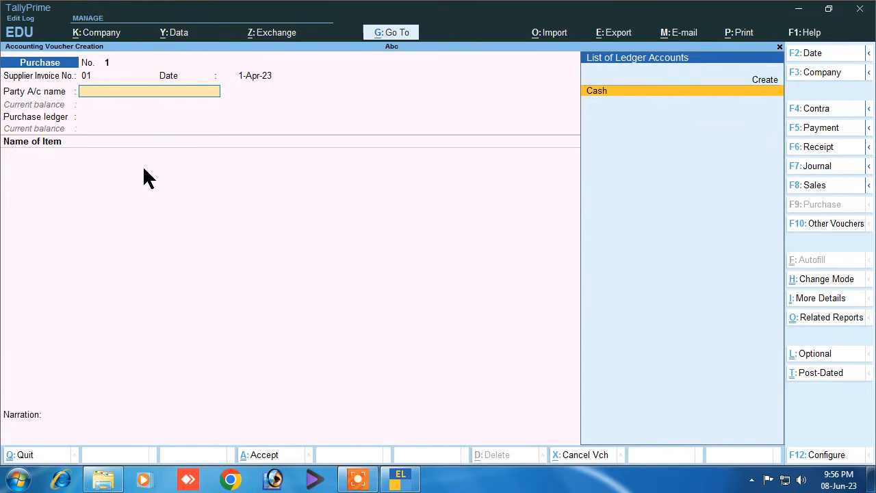
{"action": "key", "text": "Up"}
{"action": "key", "text": "Return"}
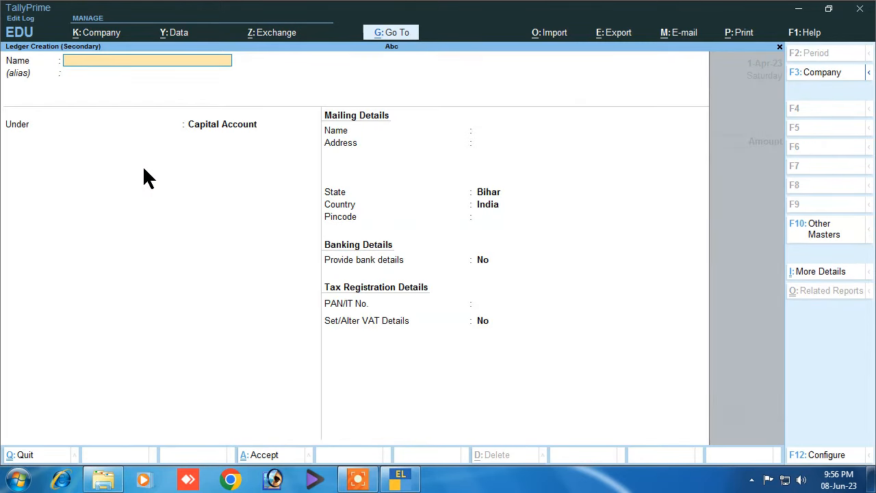
{"action": "type", "text": "Raj"}
{"action": "key", "text": "Return"}
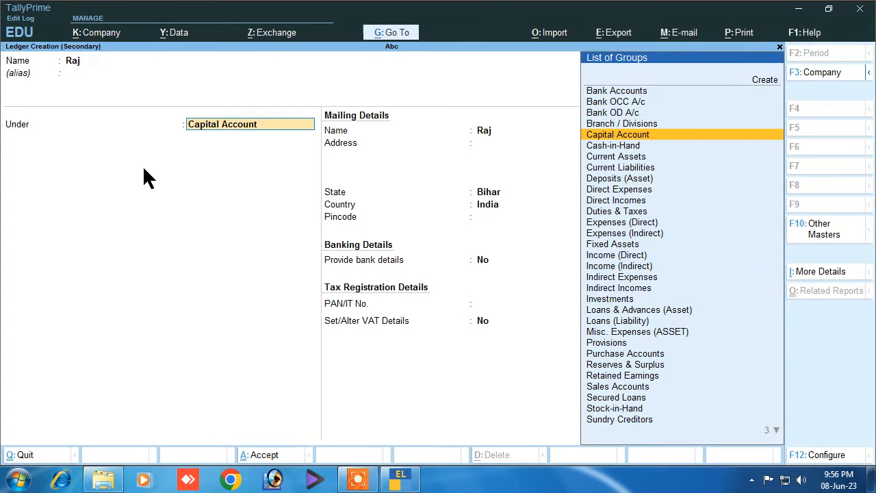
Place the supplier's ledger under the Sundry Creditors group
{"action": "type", "text": "S"}
{"action": "key", "text": "Down"}
{"action": "key", "text": "Down"}
{"action": "key", "text": "Down"}
{"action": "key", "text": "Down"}
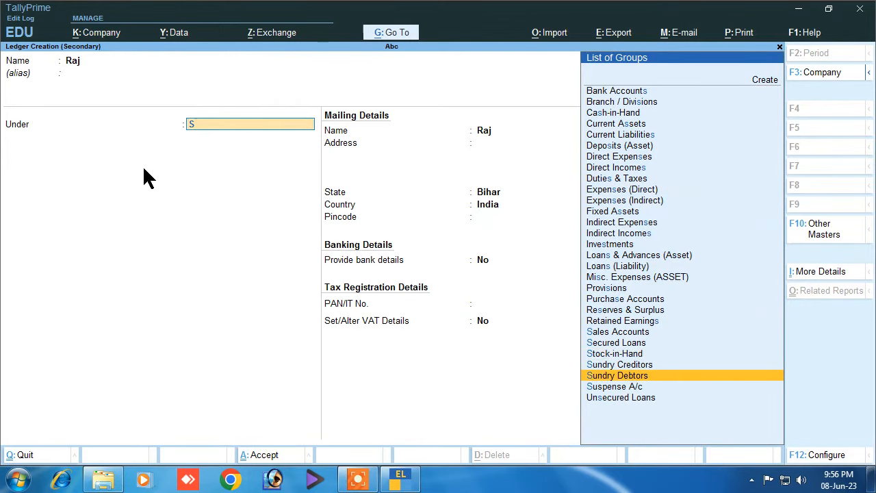
{"action": "key", "text": "Up"}
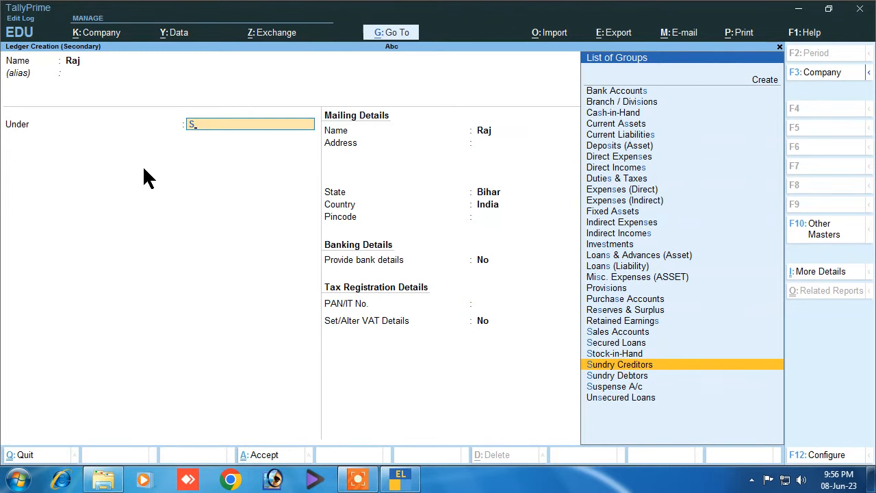
{"action": "key", "text": "Return"}
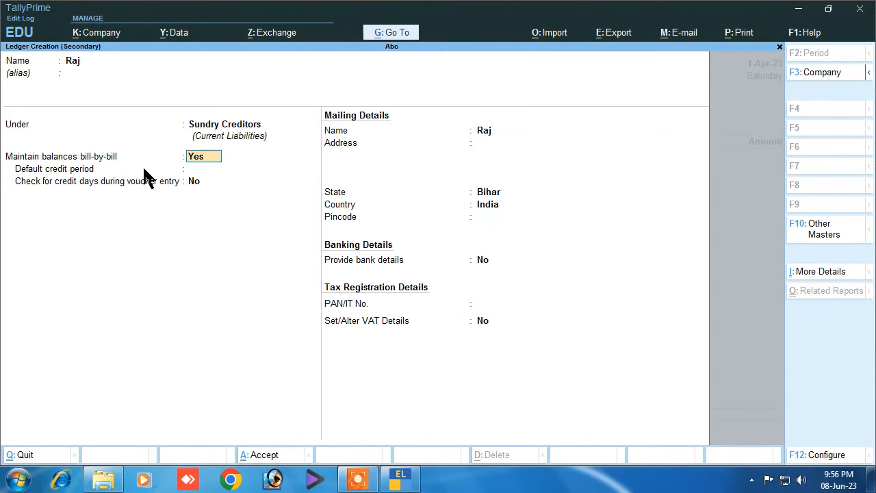
Keep the ledger's bill-by-bill, mailing, banking and tax defaults and save it as the purchase voucher's party account
{"action": "key", "text": "Return"}
{"action": "key", "text": "Return"}
{"action": "key", "text": "Return"}
{"action": "key", "text": "Return"}
{"action": "key", "text": "Return"}
{"action": "key", "text": "Return"}
{"action": "key", "text": "Return"}
{"action": "key", "text": "Return"}
{"action": "key", "text": "Return"}
{"action": "key", "text": "Return"}
{"action": "key", "text": "Return"}
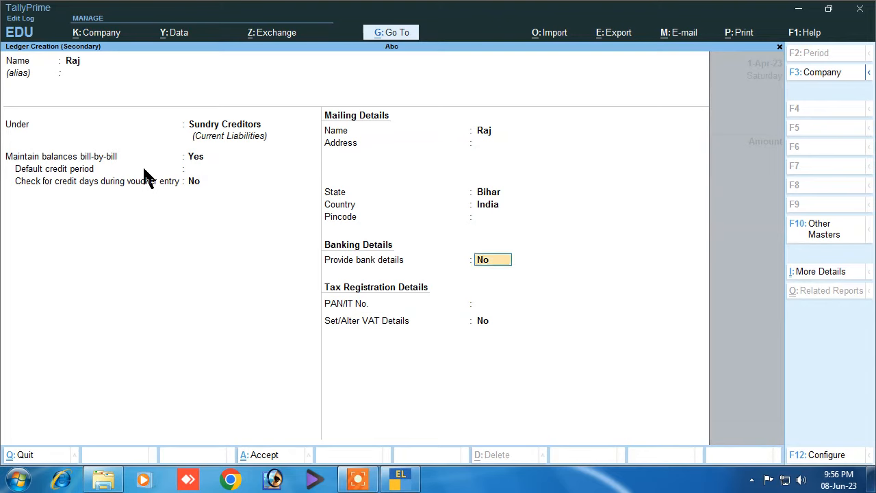
{"action": "key", "text": "Return"}
{"action": "key", "text": "Return"}
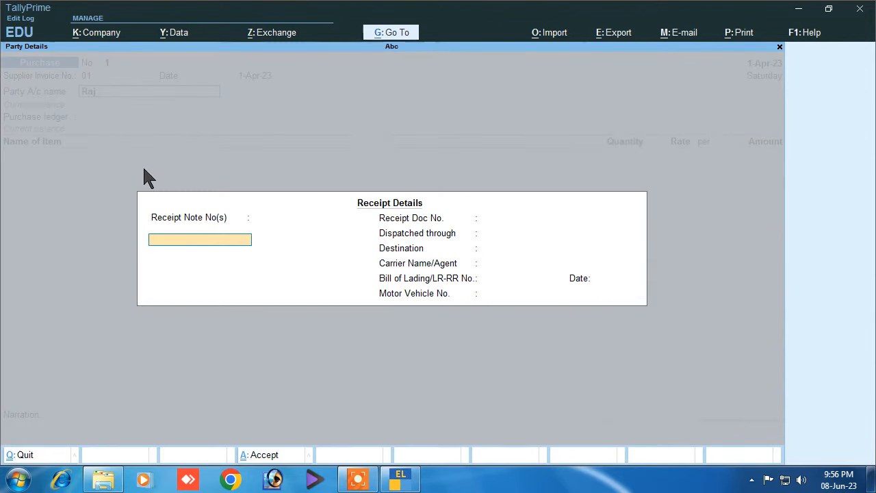
Leave the receipt details blank, keep the default party details, and start a new ledger for the voucher's purchase ledger
{"action": "key", "text": "Return"}
{"action": "key", "text": "Return"}
{"action": "key", "text": "Return"}
{"action": "key", "text": "Return"}
{"action": "key", "text": "Return"}
{"action": "key", "text": "Return"}
{"action": "key", "text": "Return"}
{"action": "key", "text": "Return"}
{"action": "key", "text": "Return"}
{"action": "key", "text": "Return"}
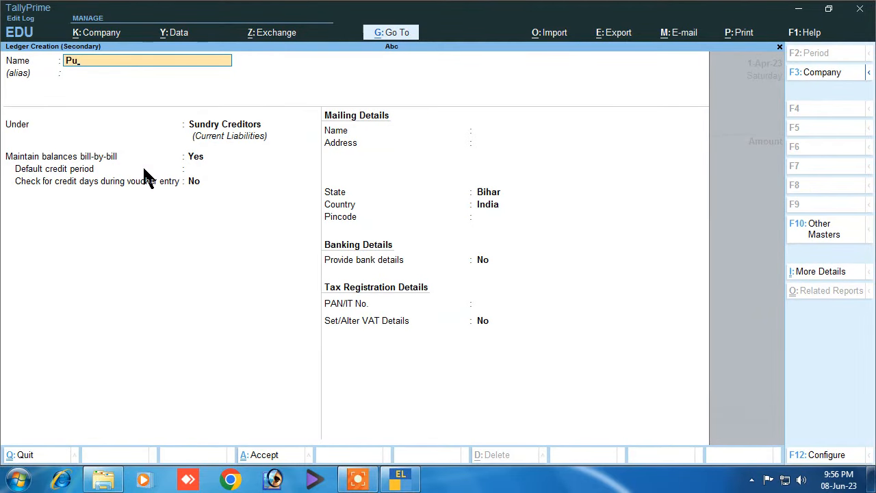
Name the new ledger Purchase and place it under the Purchase Accounts group
{"action": "type", "text": "rchase"}
{"action": "key", "text": "Return"}
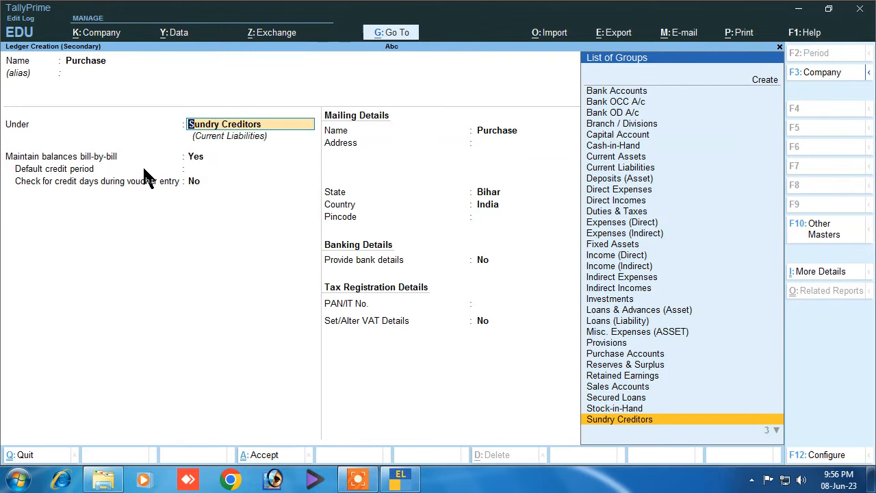
{"action": "type", "text": "P"}
{"action": "key", "text": "Down"}
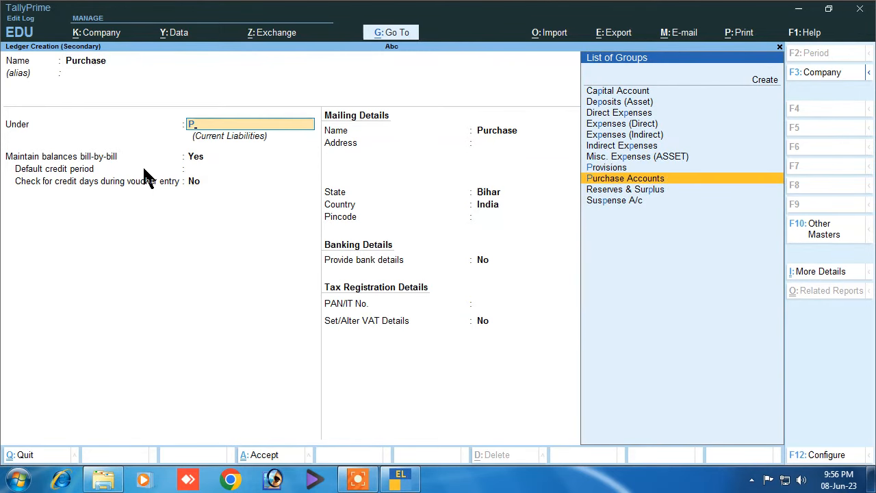
{"action": "key", "text": "Return"}
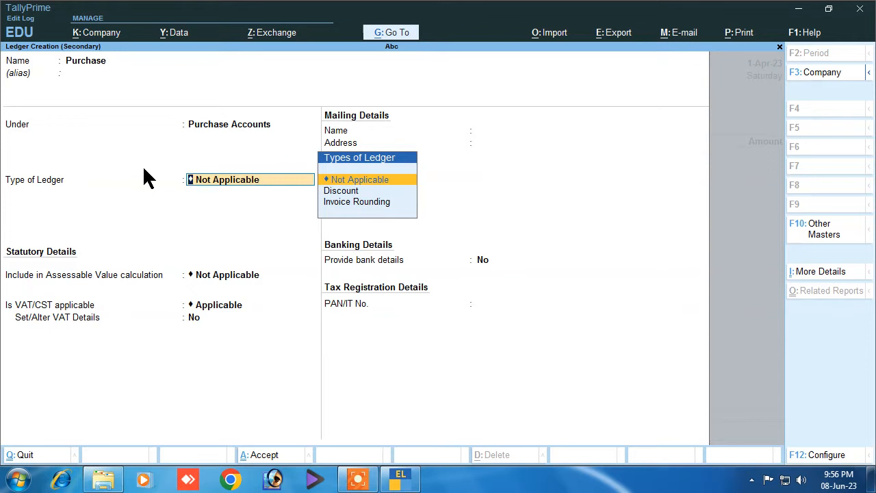
Keep the Purchase ledger's type and assessable value Not Applicable and VAT/CST Applicable, and set Set/Alter VAT Details to Yes
{"action": "key", "text": "Return"}
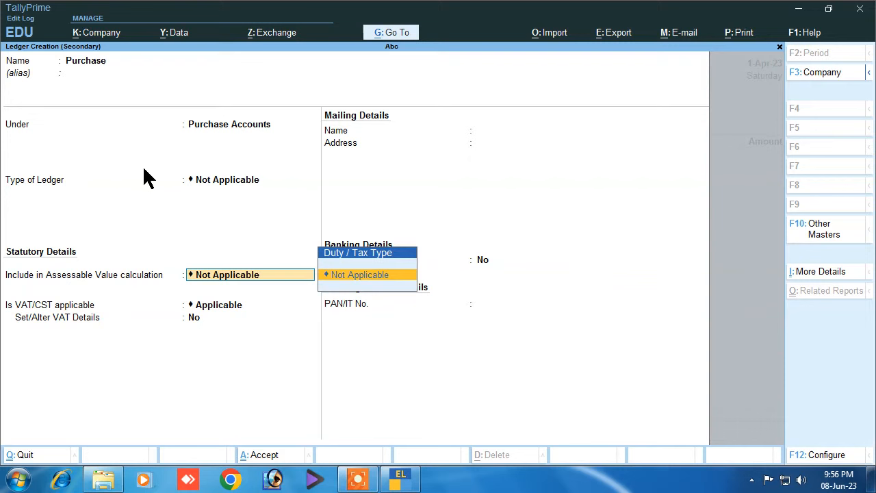
{"action": "key", "text": "Return"}
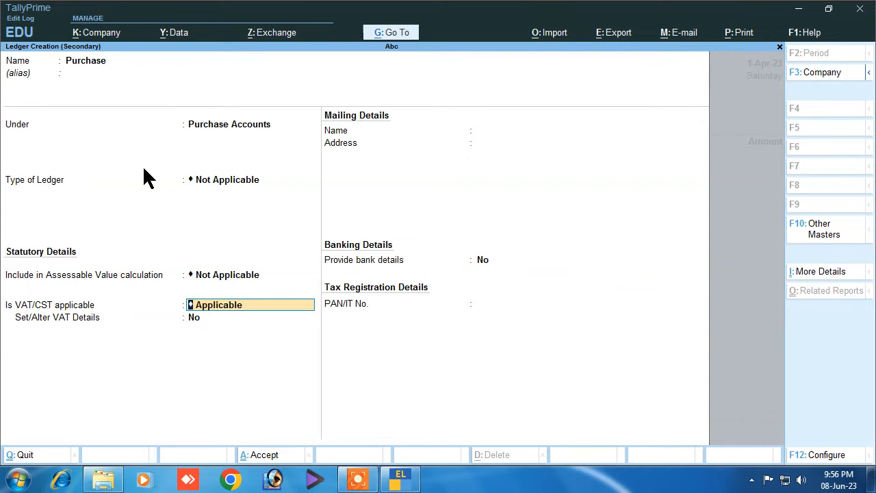
{"action": "key", "text": "Return"}
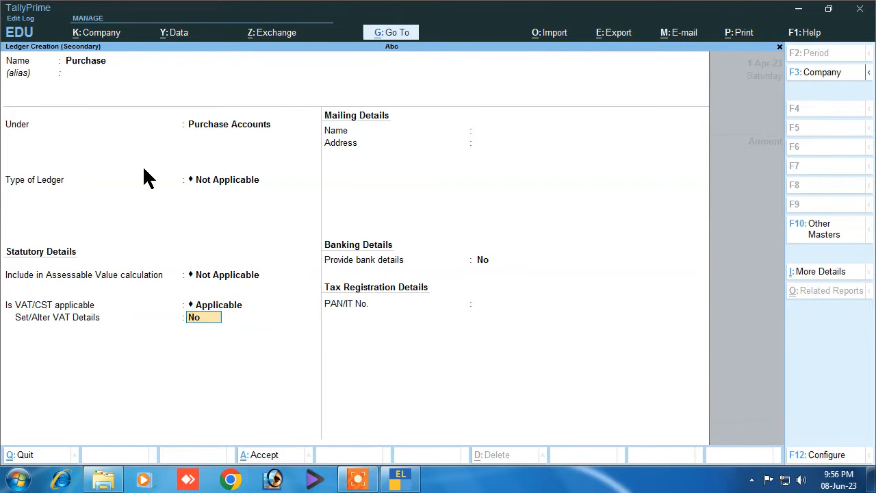
{"action": "type", "text": "y"}
{"action": "key", "text": "Return"}
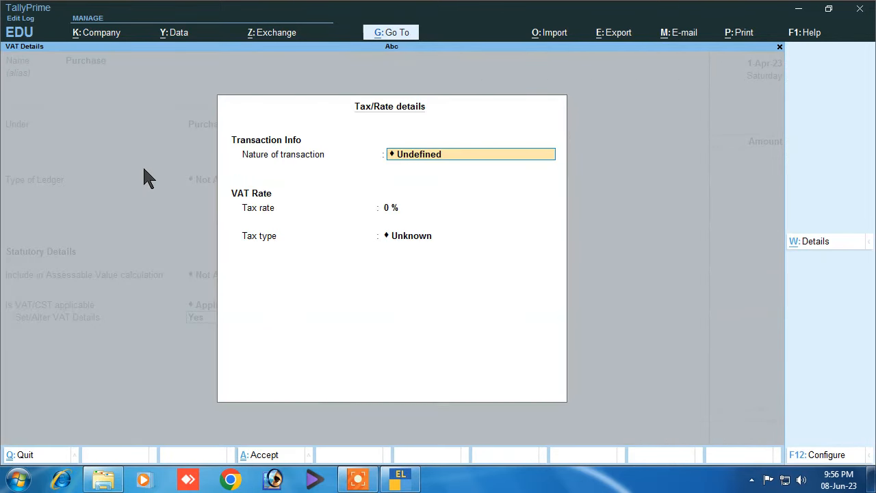
Set the Purchase ledger's nature of transaction to Purchase Taxable
{"action": "key", "text": "space"}
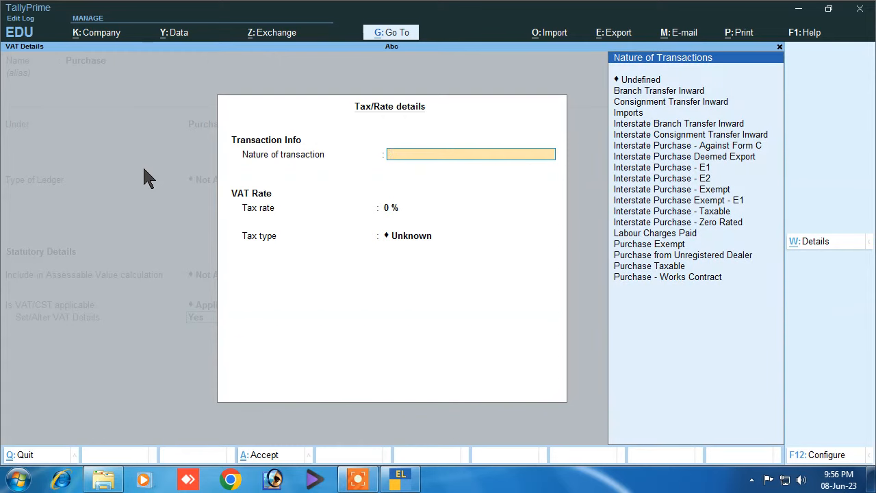
{"action": "key", "text": "Down"}
{"action": "key", "text": "Down"}
{"action": "key", "text": "Down"}
{"action": "key", "text": "Down"}
{"action": "key", "text": "Down"}
{"action": "key", "text": "Down"}
{"action": "key", "text": "Down"}
{"action": "key", "text": "Down"}
{"action": "key", "text": "Down"}
{"action": "key", "text": "Down"}
{"action": "key", "text": "Down"}
{"action": "key", "text": "Down"}
{"action": "key", "text": "Down"}
{"action": "key", "text": "Down"}
{"action": "key", "text": "Down"}
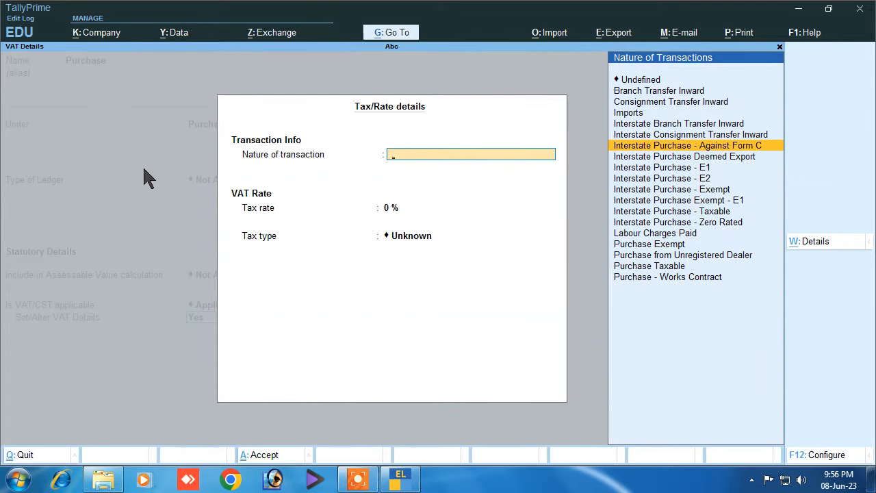
{"action": "key", "text": "Down"}
{"action": "key", "text": "Down"}
{"action": "key", "text": "Return"}
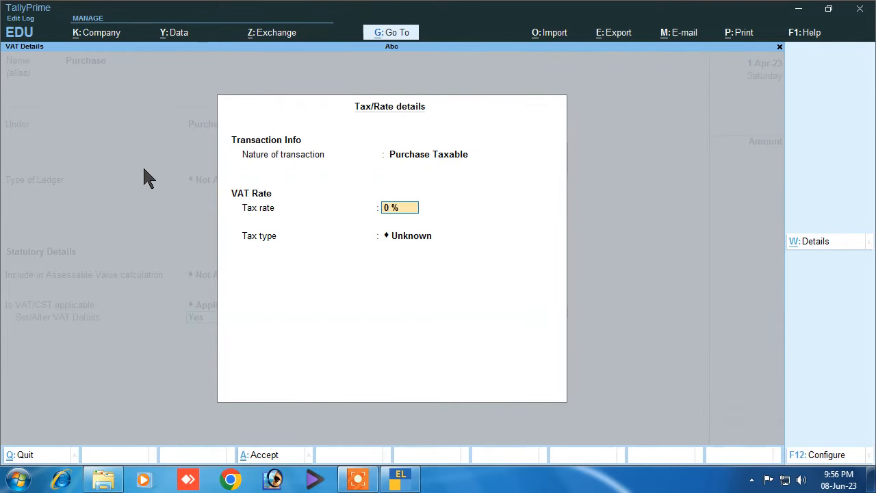
Set the Purchase ledger's VAT rate to 12.5% and save it as the voucher's purchase ledger
{"action": "type", "text": "12.5"}
{"action": "key", "text": "Return"}
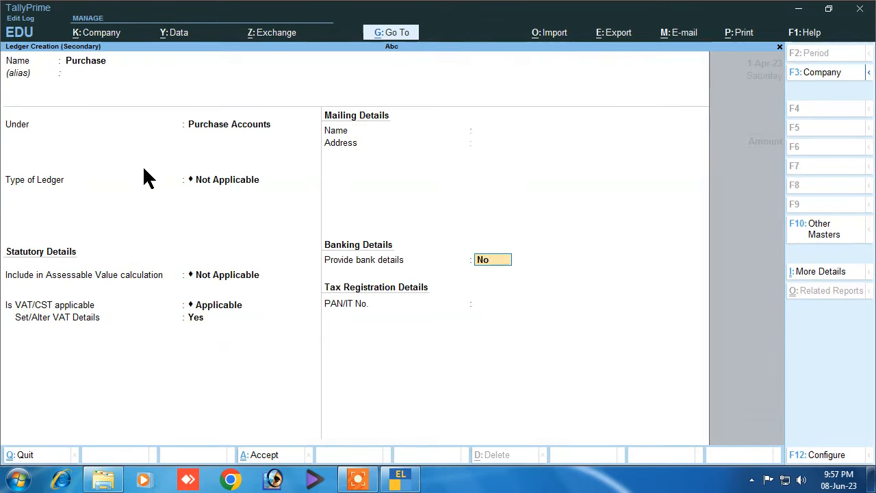
{"action": "key", "text": "ctrl+a"}
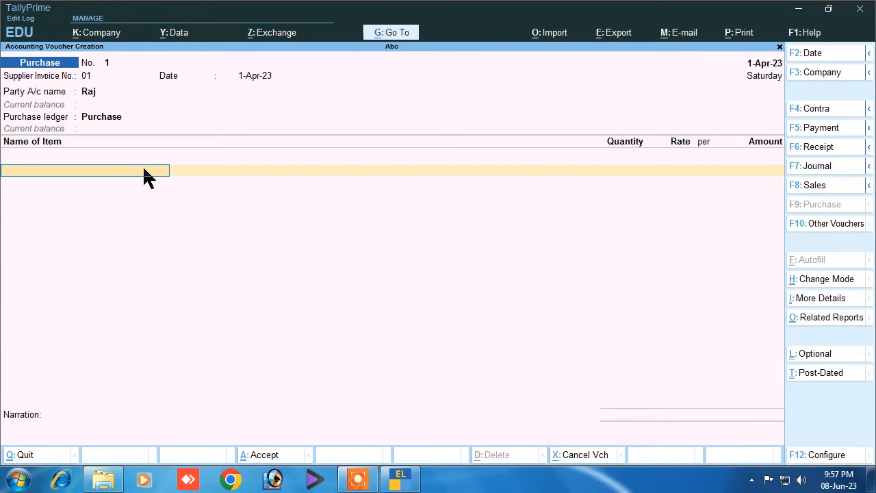
Start a new stock item named Shirt under the Primary group from the voucher's item line
{"action": "key", "text": "alt+c"}
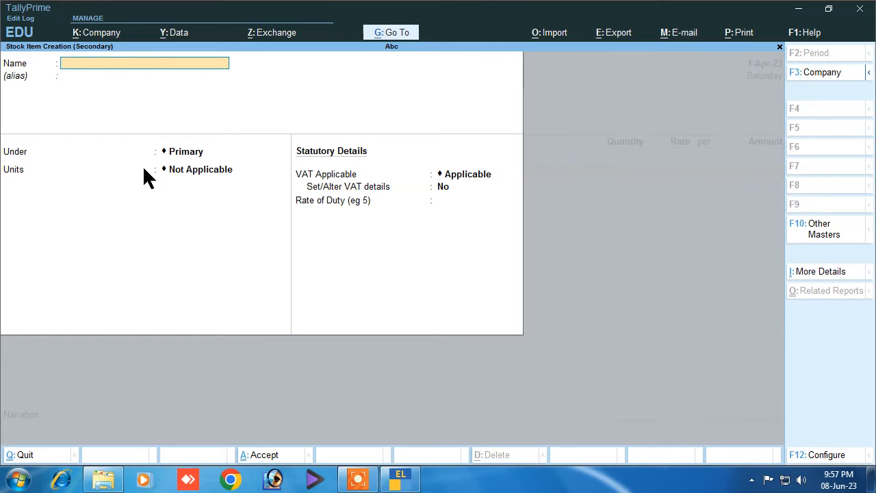
{"action": "type", "text": "Shirt"}
{"action": "key", "text": "Return"}
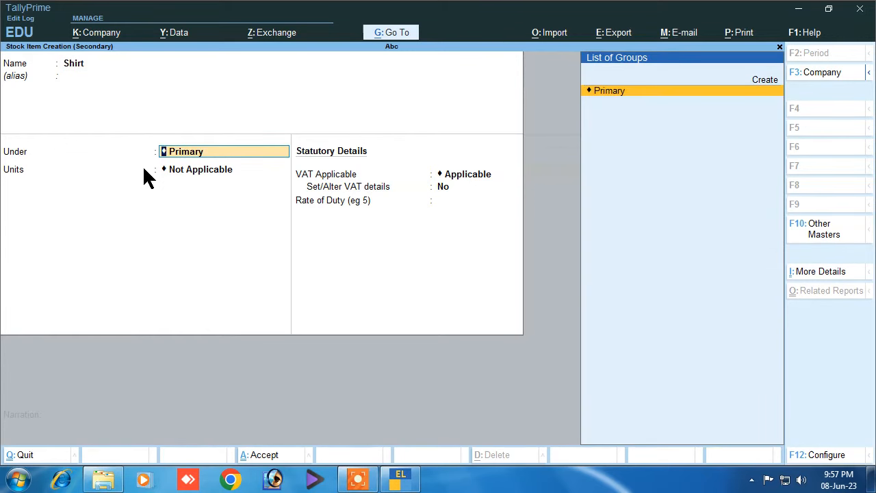
{"action": "key", "text": "Return"}
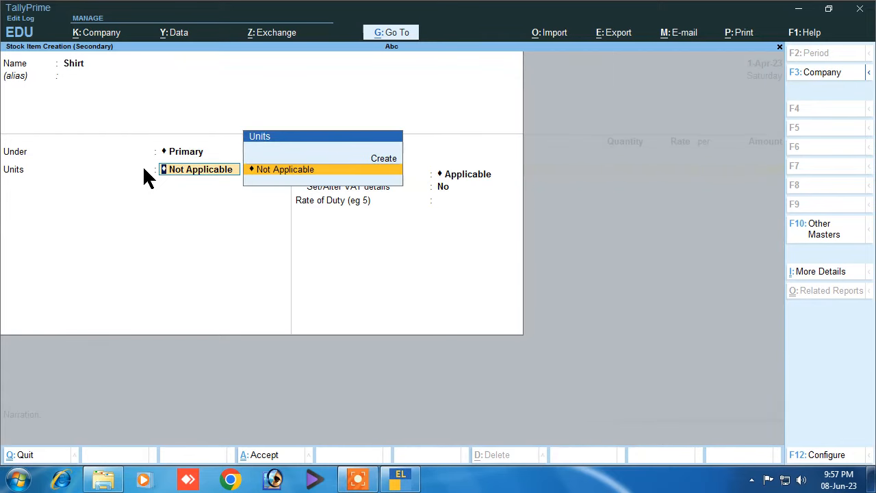
Create a simple unit with symbol pcs, formal name Piece and 0 decimal places for the Shirt item
{"action": "key", "text": "Up"}
{"action": "key", "text": "Return"}
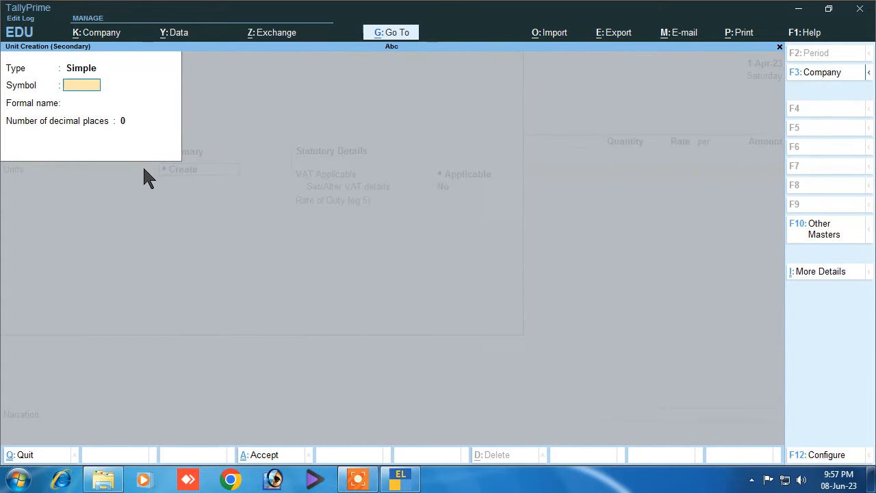
{"action": "type", "text": "pcs"}
{"action": "key", "text": "Return"}
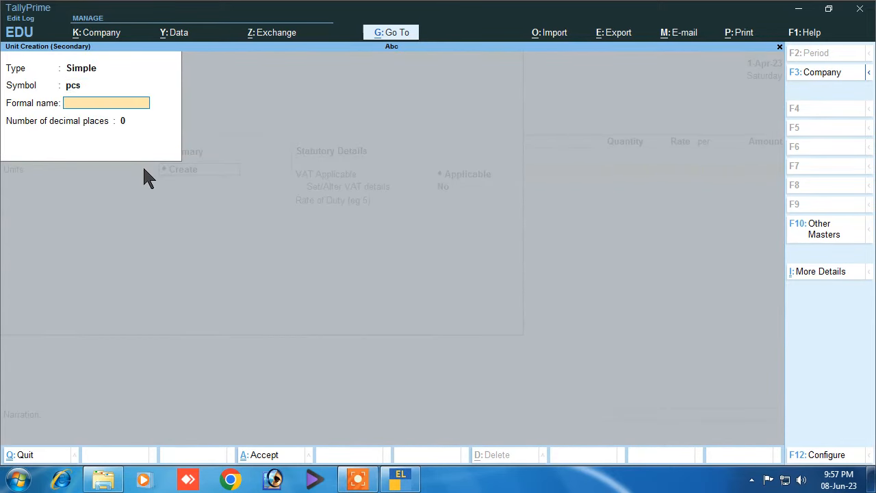
{"action": "type", "text": "Piece"}
{"action": "key", "text": "Return"}
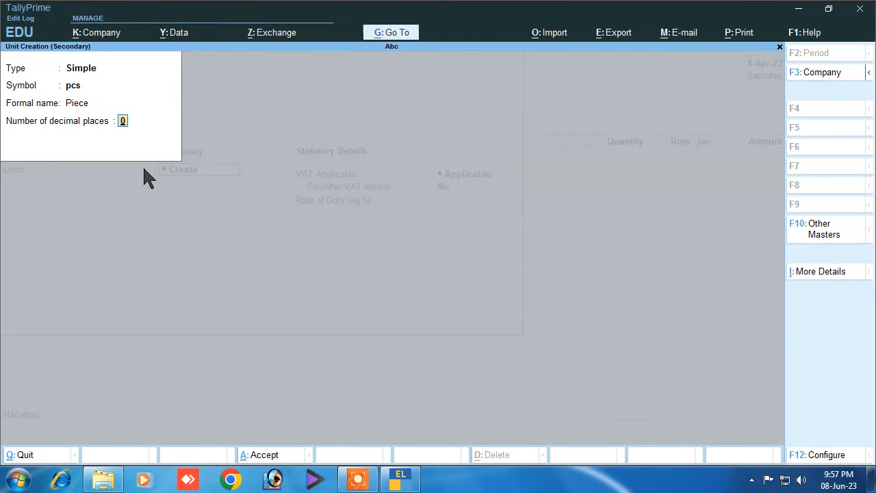
{"action": "key", "text": "Return"}
{"action": "key", "text": "Return"}
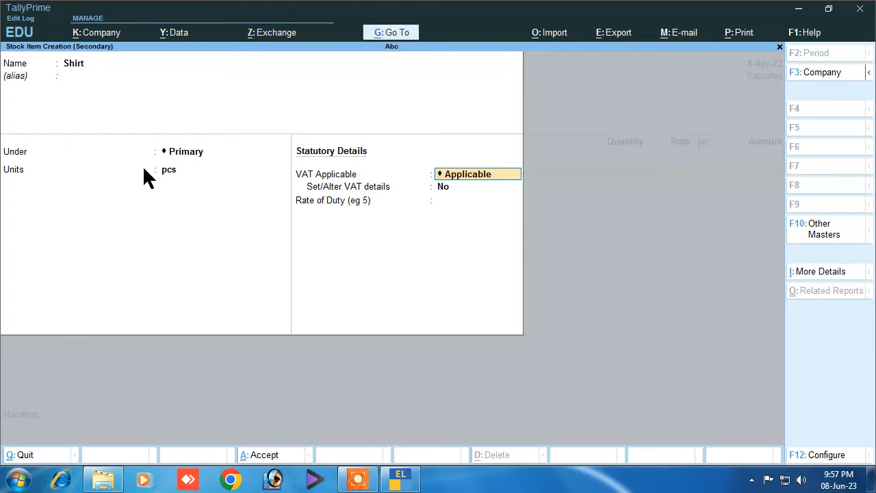
Turn on VAT details for the Shirt item, set its tax rate to 12.54%, and save it without a rate of duty
{"action": "key", "text": "Return"}
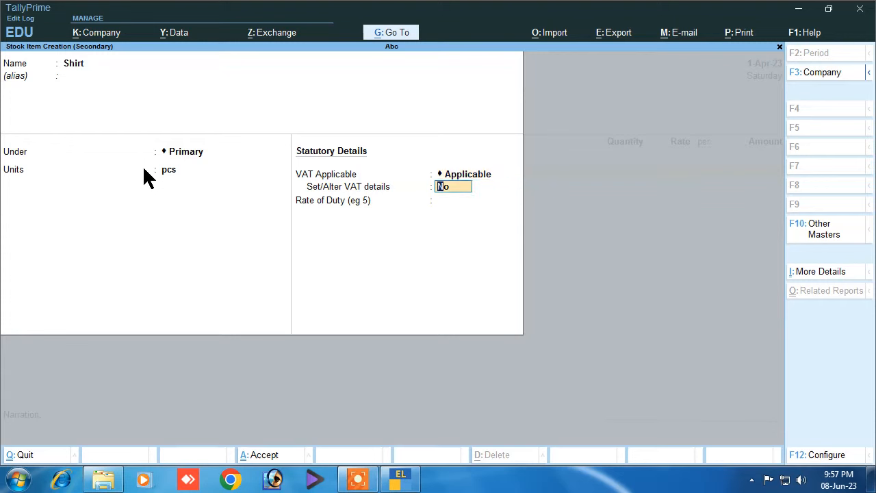
{"action": "type", "text": "y"}
{"action": "key", "text": "Return"}
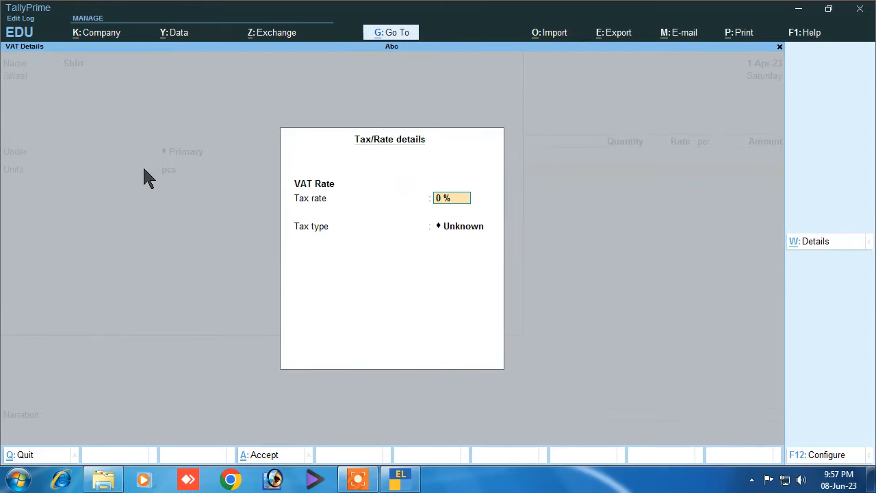
{"action": "type", "text": "12.54"}
{"action": "key", "text": "Return"}
{"action": "key", "text": "Return"}
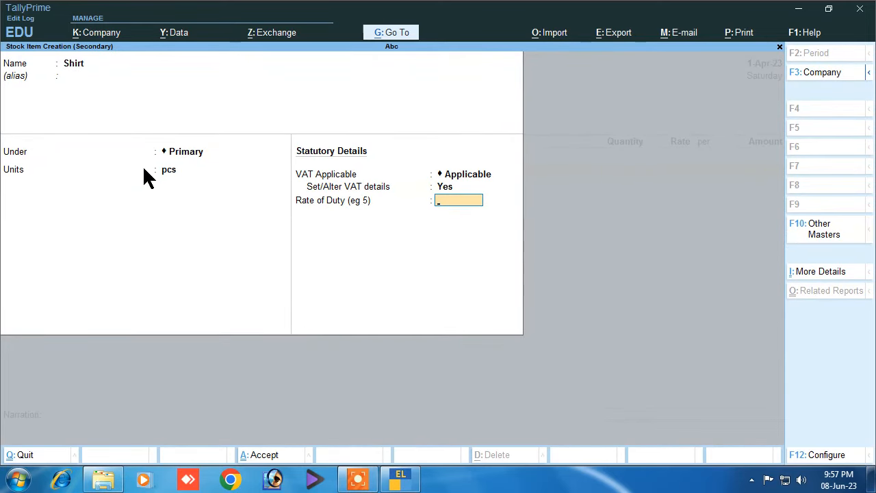
{"action": "key", "text": "Return"}
{"action": "key", "text": "Return"}
{"action": "key", "text": "Return"}
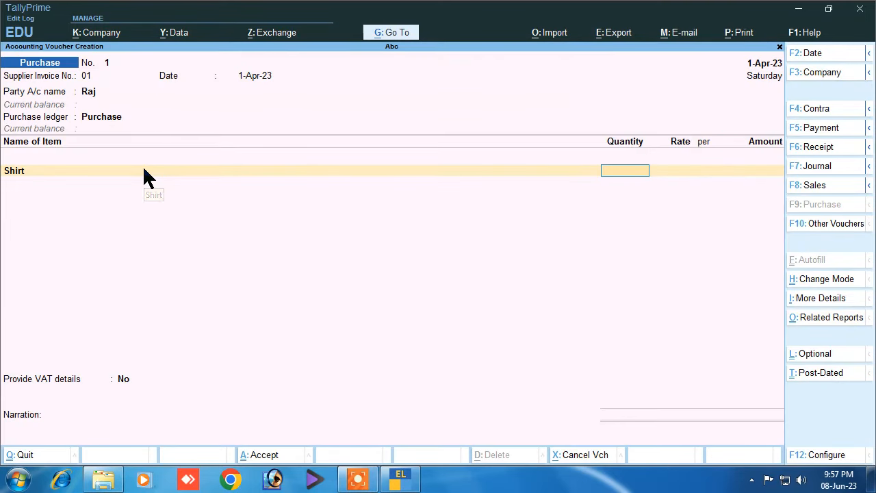
Enter 1,000 pcs of Shirt at a rate of 500 per piece in the purchase voucher
{"action": "type", "text": "1,000"}
{"action": "key", "text": "Return"}
{"action": "type", "text": "500"}
{"action": "key", "text": "Return"}
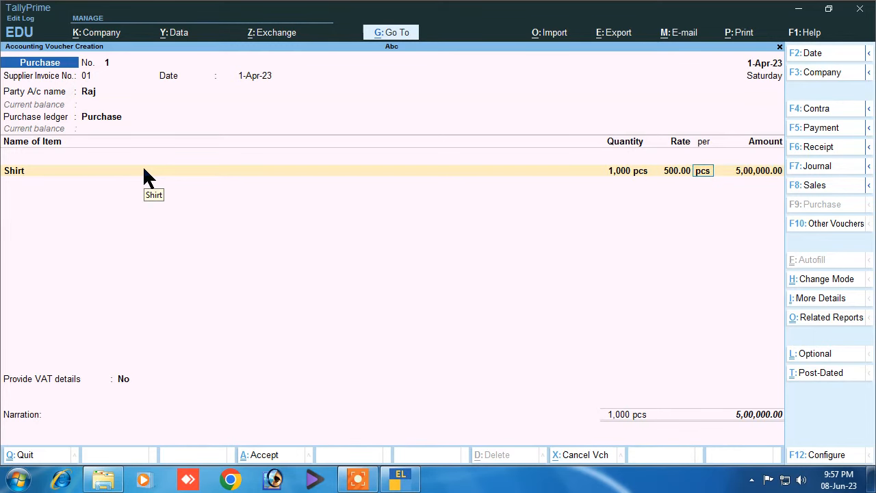
{"action": "key", "text": "Return"}
{"action": "key", "text": "Return"}
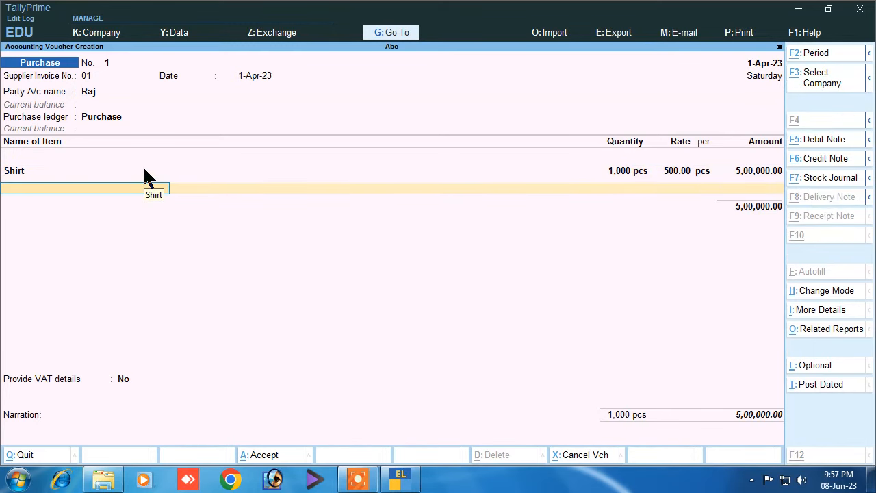
Start a second stock item named T Shirt under the Primary group with pcs as its unit
{"action": "key", "text": "alt+c"}
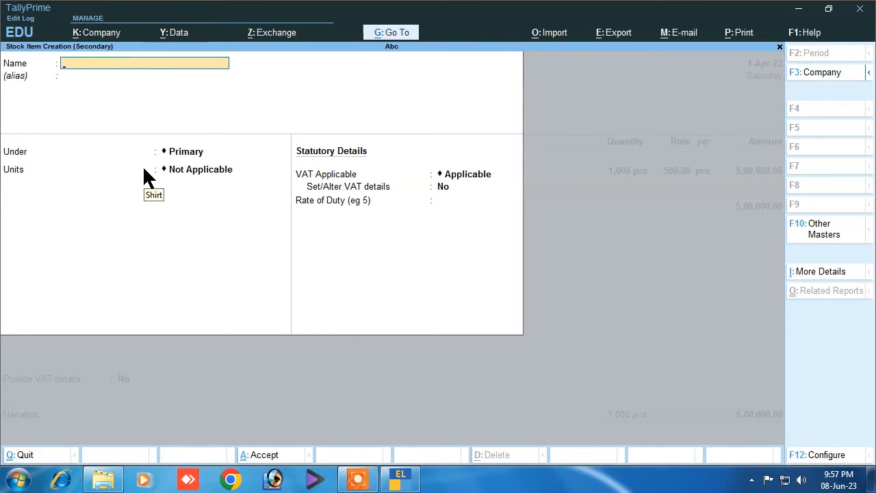
{"action": "type", "text": "T Shirt"}
{"action": "key", "text": "Return"}
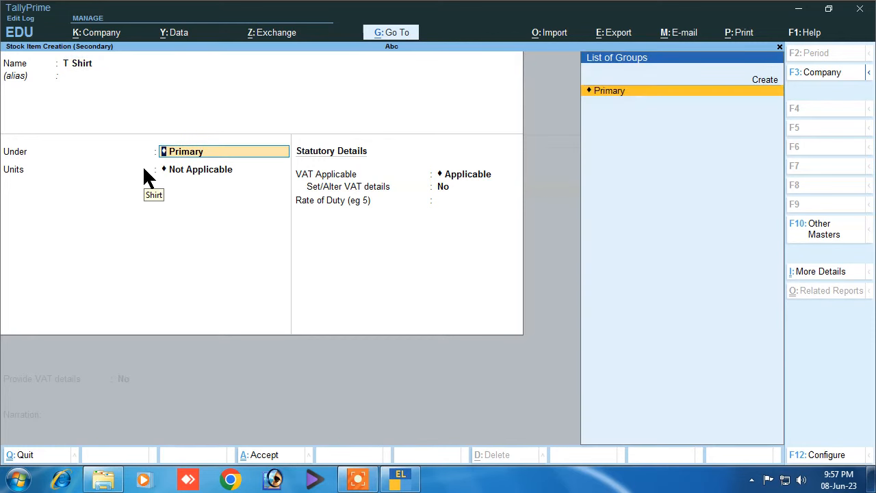
{"action": "key", "text": "Return"}
{"action": "key", "text": "Down"}
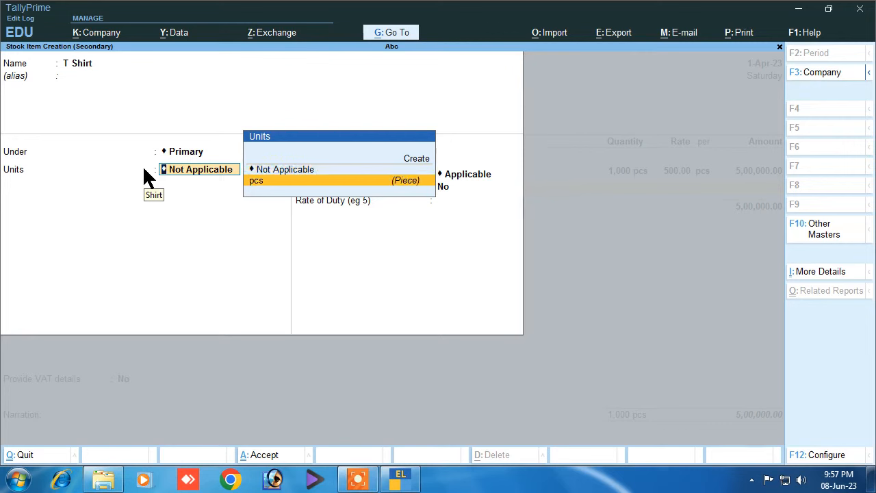
{"action": "key", "text": "Return"}
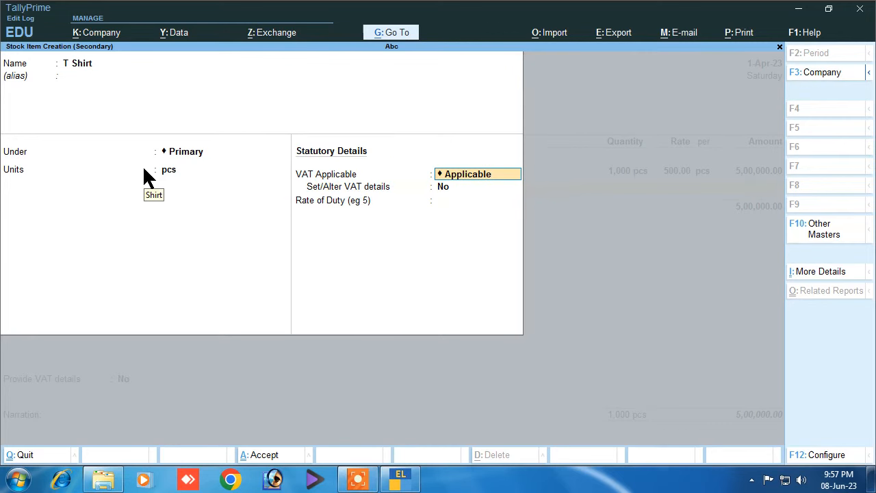
Turn on VAT details for the T Shirt item, set its tax rate to 1%, and save it without a rate of duty
{"action": "key", "text": "Return"}
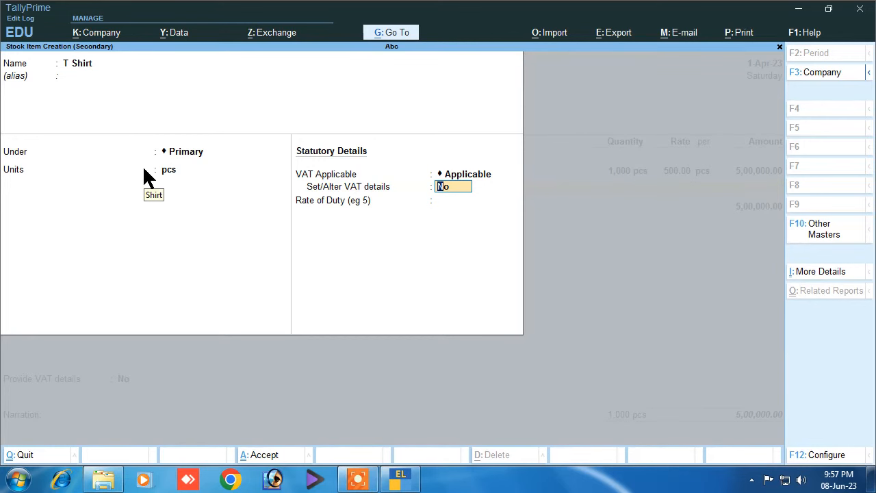
{"action": "type", "text": "y"}
{"action": "key", "text": "Return"}
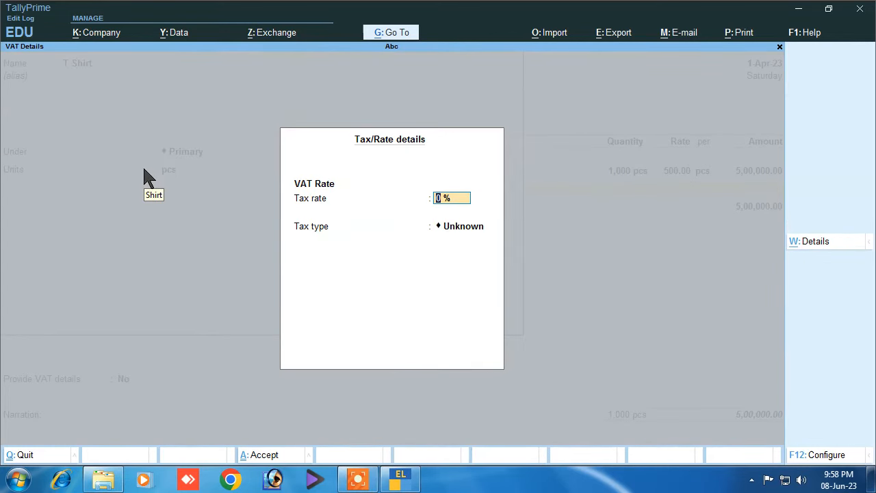
{"action": "type", "text": "1"}
{"action": "key", "text": "Return"}
{"action": "key", "text": "Return"}
{"action": "key", "text": "Return"}
{"action": "key", "text": "Return"}
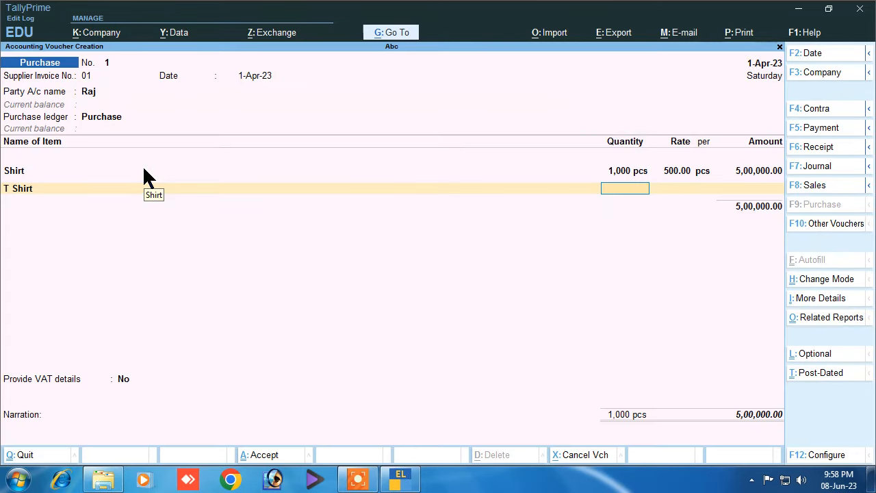
Enter 2,000 pcs of T Shirt at a rate of 300 per piece in the purchase voucher
{"action": "type", "text": "2000"}
{"action": "key", "text": "Return"}
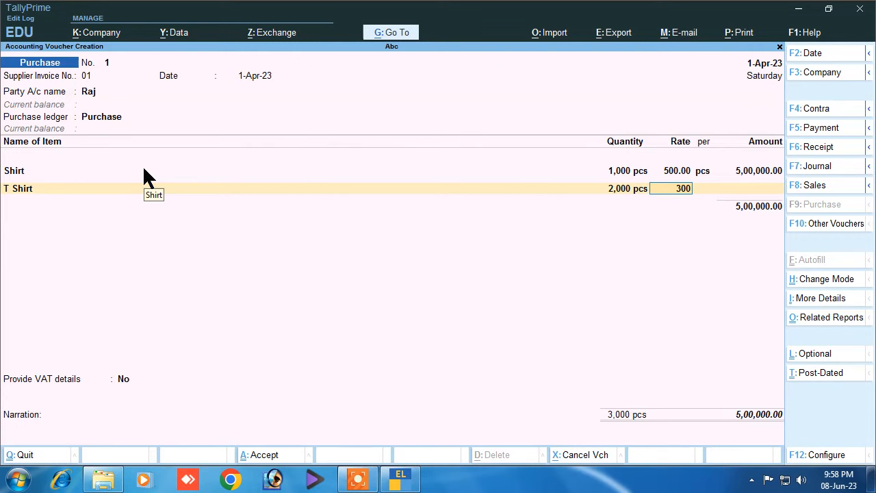
{"action": "type", "text": "300"}
{"action": "key", "text": "Return"}
{"action": "key", "text": "Return"}
{"action": "key", "text": "Return"}
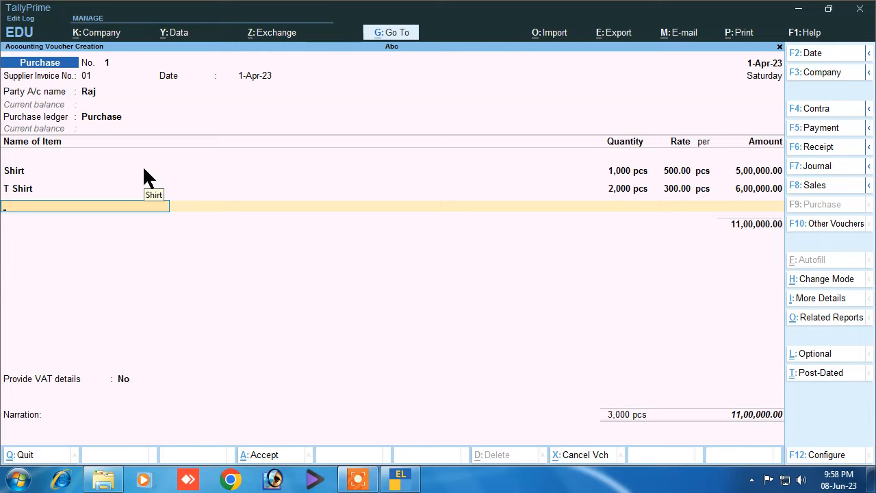
End the item list and start a new ledger named Vat under the Duties & Taxes group from the purchase voucher
{"action": "key", "text": "Return"}
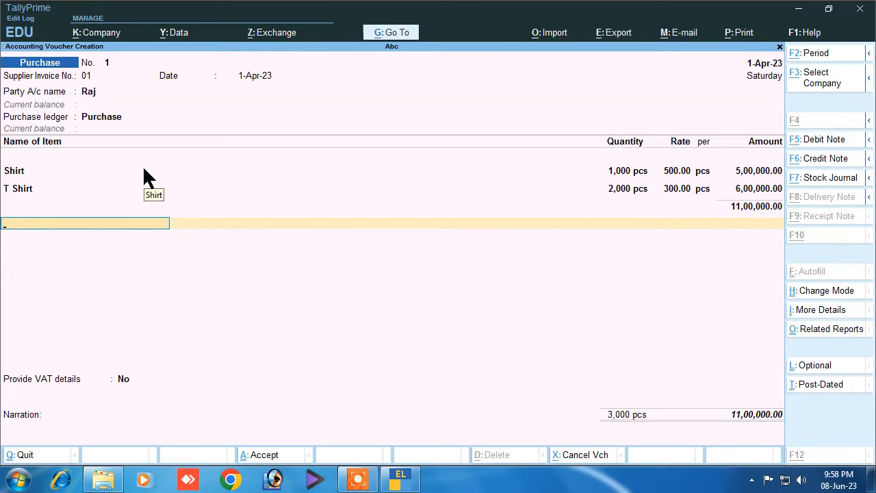
{"action": "key", "text": "alt+c"}
{"action": "type", "text": "Vat"}
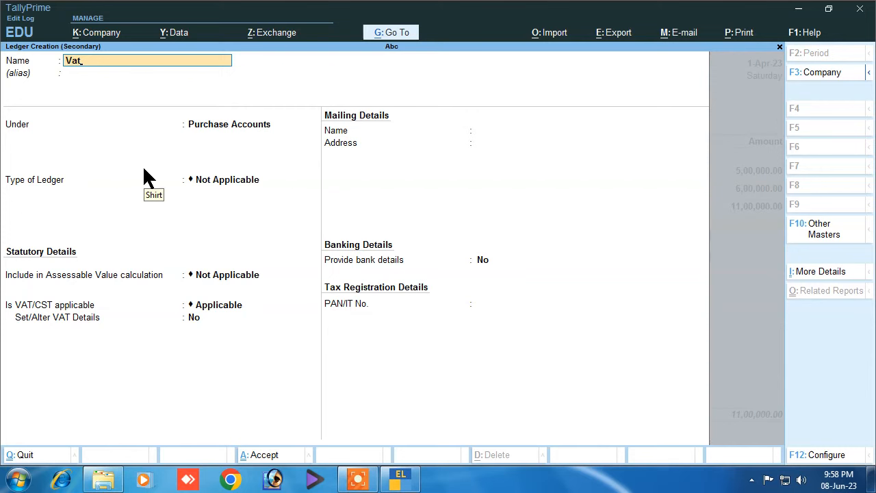
{"action": "key", "text": "Return"}
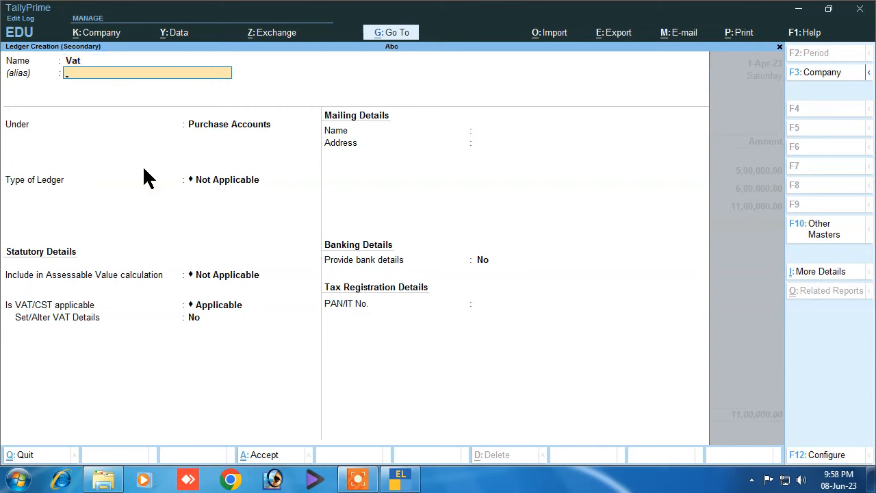
{"action": "key", "text": "Return"}
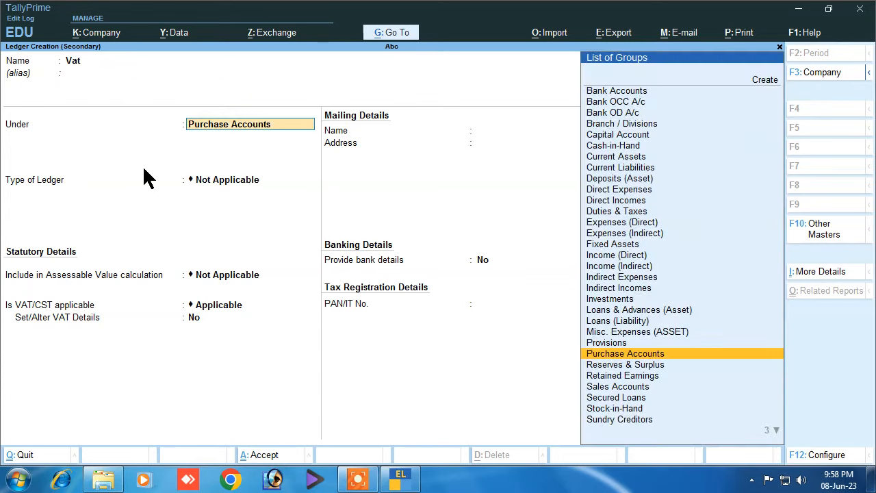
{"action": "type", "text": "D"}
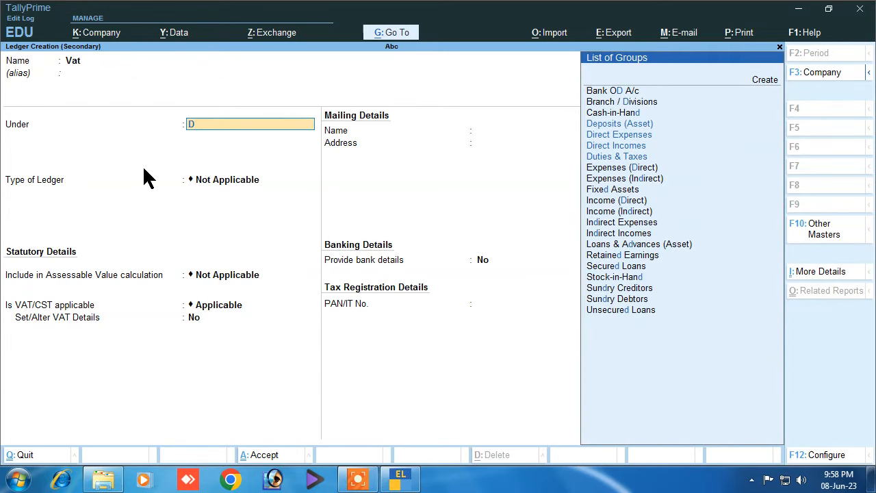
{"action": "key", "text": "Down"}
{"action": "key", "text": "Down"}
{"action": "key", "text": "Down"}
{"action": "key", "text": "Down"}
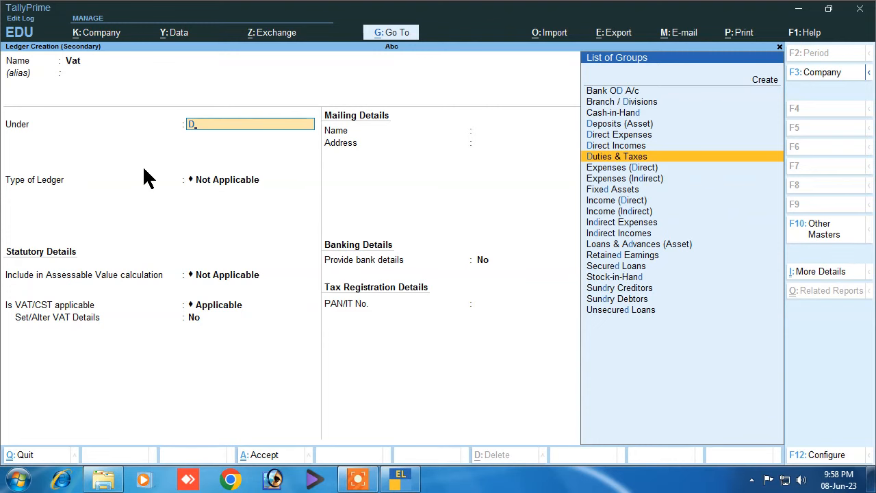
{"action": "key", "text": "Return"}
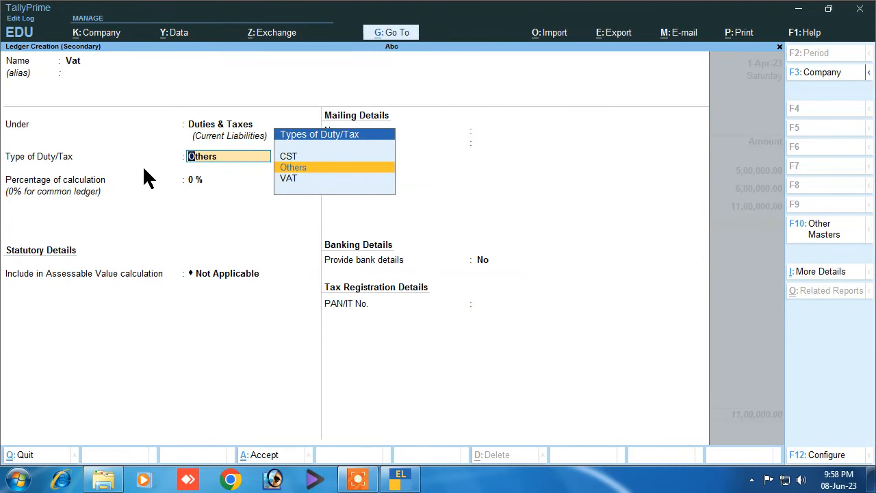
Set the Vat ledger's duty type to VAT at 12.5% with Normal Rounding, and save it into the voucher
{"action": "key", "text": "Down"}
{"action": "key", "text": "Return"}
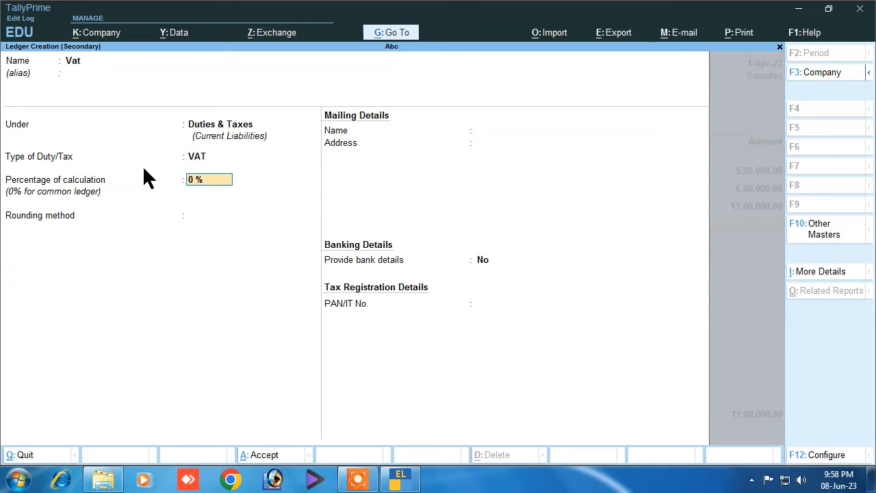
{"action": "type", "text": "12.5"}
{"action": "key", "text": "Return"}
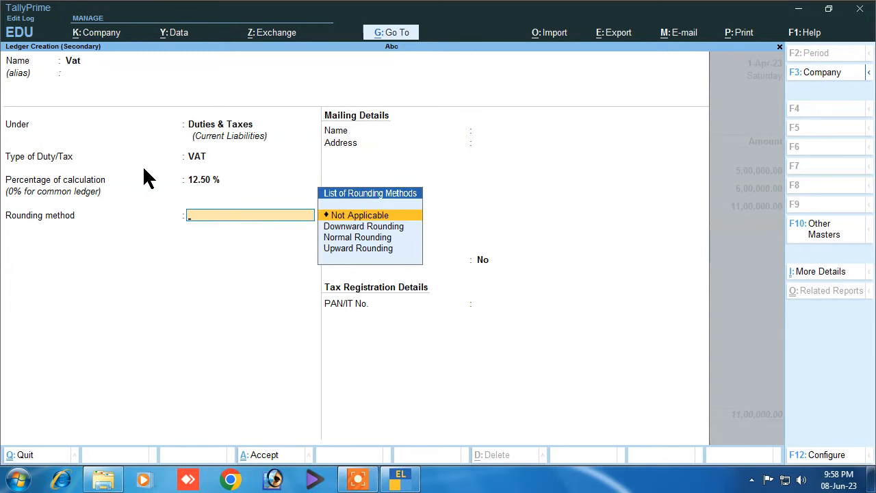
{"action": "key", "text": "Down"}
{"action": "key", "text": "Down"}
{"action": "key", "text": "Down"}
{"action": "key", "text": "Up"}
{"action": "key", "text": "Return"}
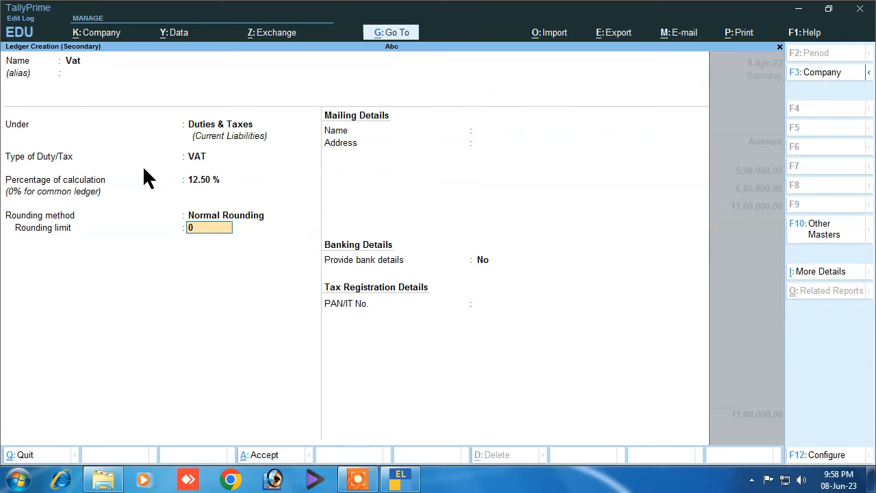
{"action": "key", "text": "Return"}
{"action": "key", "text": "Return"}
{"action": "key", "text": "Return"}
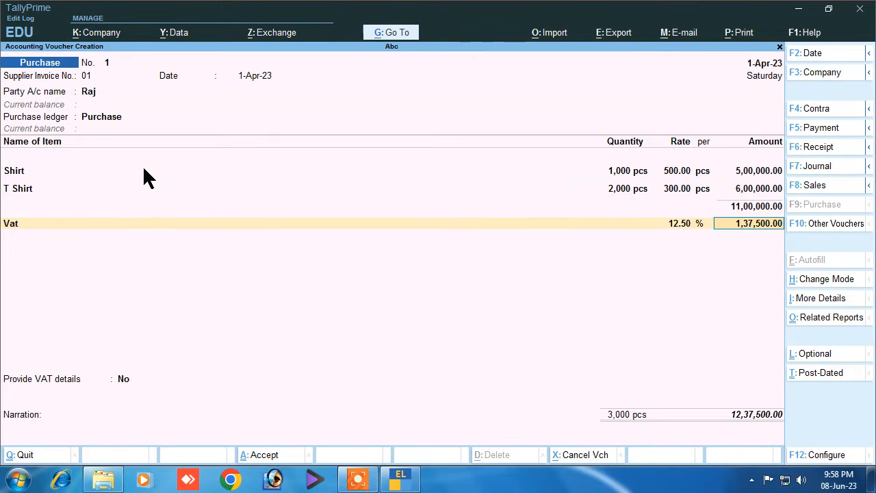
Accept the calculated Vat amount, end the ledger entries, and keep Provide VAT details at No
{"action": "key", "text": "Return"}
{"action": "key", "text": "Return"}
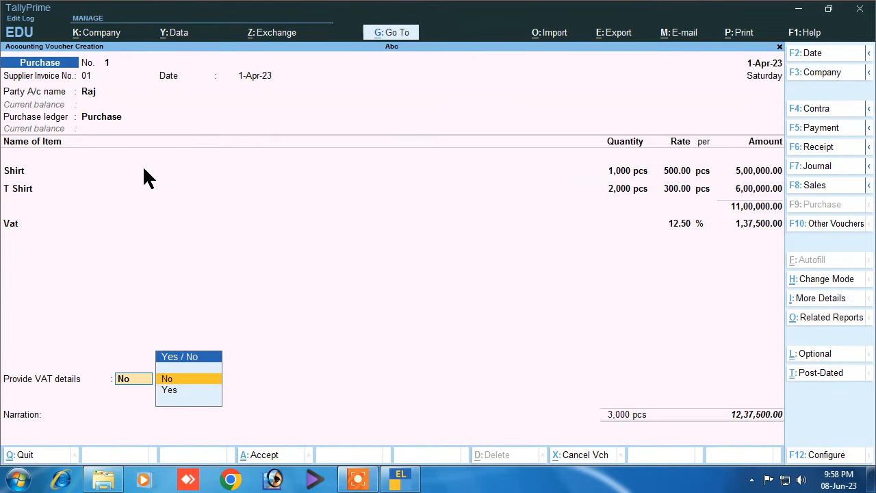
{"action": "key", "text": "Return"}
{"action": "key", "text": "Return"}
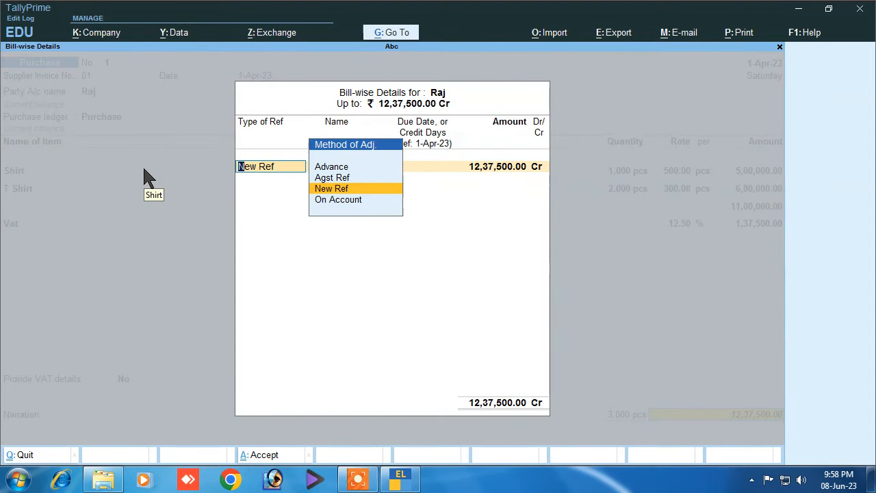
Allocate the full bill amount to a New Ref named after the supplier in the bill-wise details
{"action": "key", "text": "Return"}
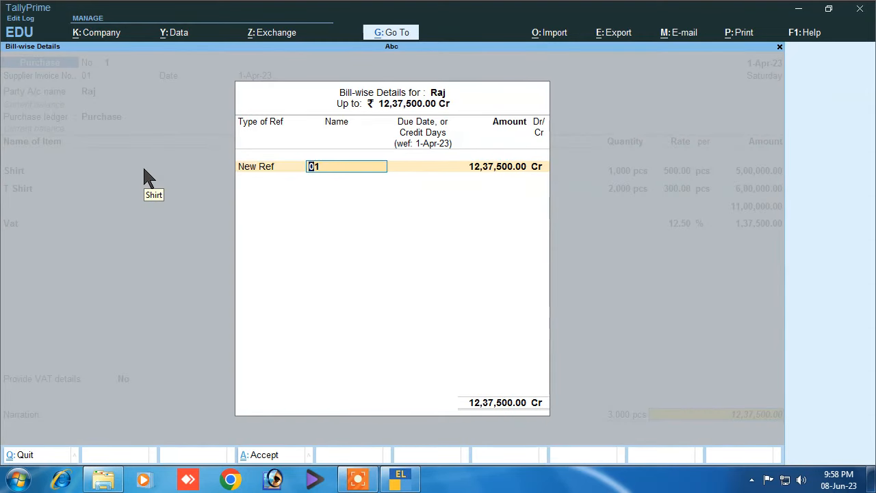
{"action": "type", "text": "Raj"}
{"action": "key", "text": "Return"}
{"action": "key", "text": "Return"}
{"action": "key", "text": "Return"}
{"action": "key", "text": "Return"}
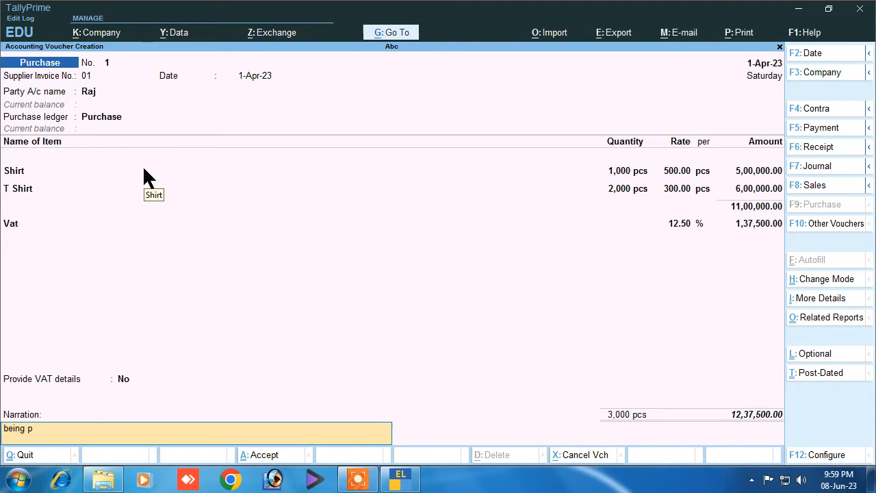
Enter the narration "being purchase." and save the purchase voucher
{"action": "type", "text": "being purchase."}
{"action": "key", "text": "Return"}
{"action": "key", "text": "Return"}
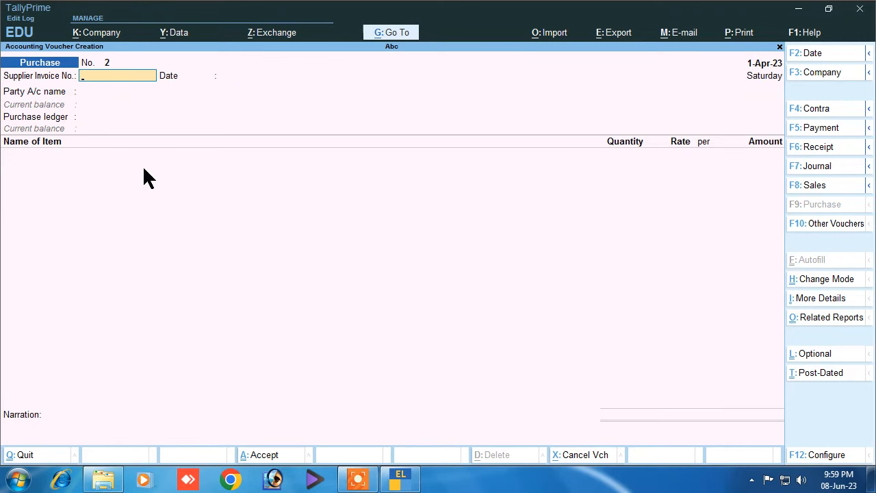
Start a sales voucher with Cash as the party account, leaving the dispatch and party details at their defaults
{"action": "left_click", "coordinate": [795, 187]}
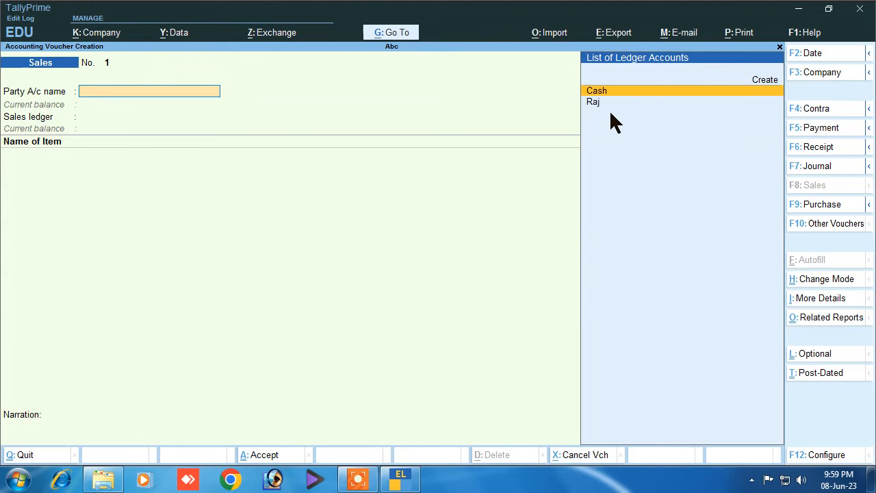
{"action": "left_click", "coordinate": [667, 100]}
{"action": "key", "text": "Return"}
{"action": "key", "text": "Return"}
{"action": "key", "text": "Return"}
{"action": "key", "text": "Return"}
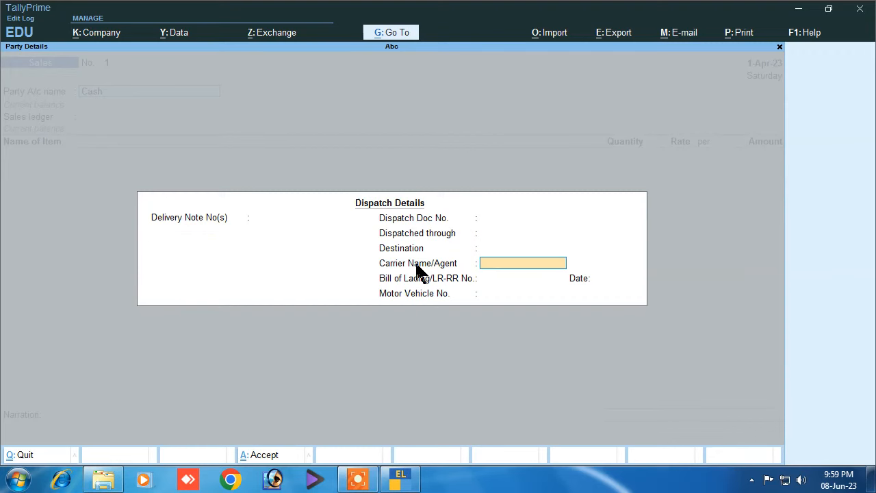
{"action": "key", "text": "Return"}
{"action": "key", "text": "Return"}
{"action": "key", "text": "Return"}
{"action": "key", "text": "Return"}
{"action": "key", "text": "Return"}
{"action": "key", "text": "Return"}
{"action": "key", "text": "Return"}
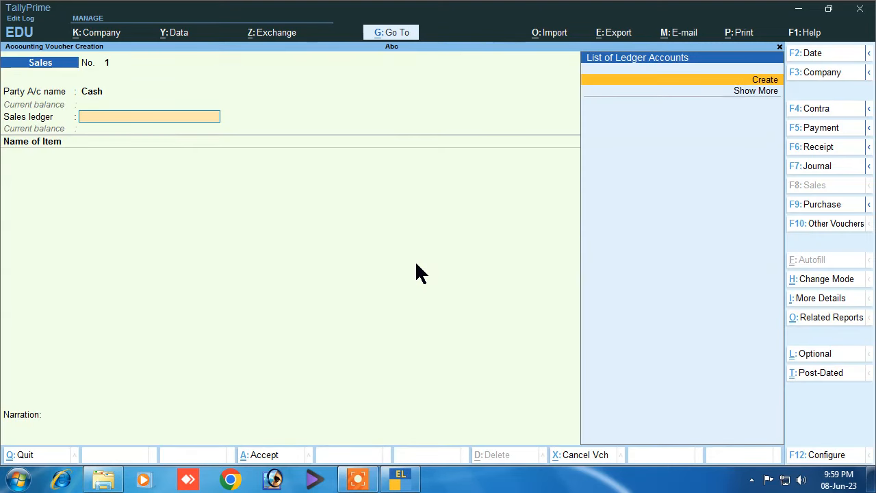
Start a new ledger named Sales under Sales Accounts, keeping ledger type and assessable value calculation at Not Applicable
{"action": "key", "text": "Return"}
{"action": "type", "text": "Sales"}
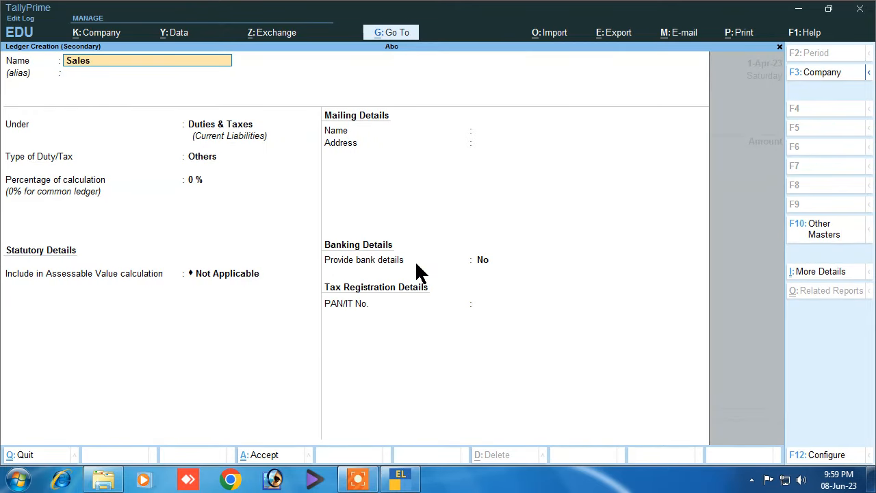
{"action": "key", "text": "Return"}
{"action": "type", "text": "S"}
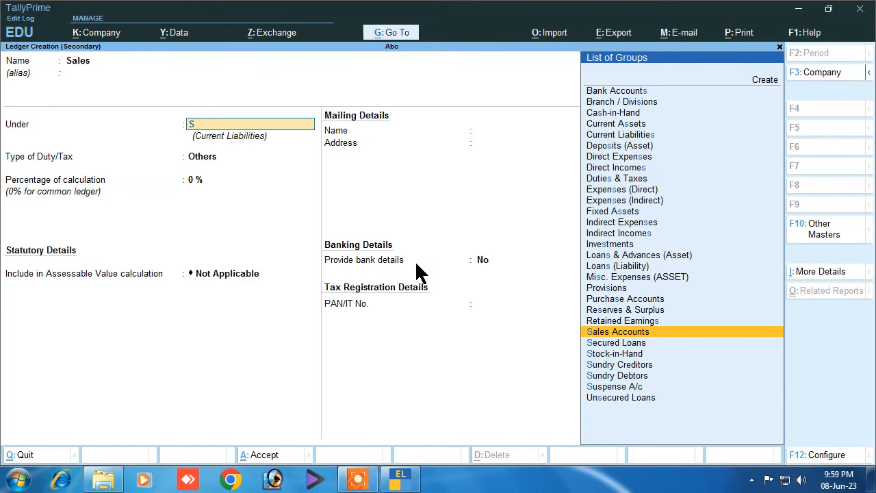
{"action": "key", "text": "Down"}
{"action": "key", "text": "Up"}
{"action": "key", "text": "Return"}
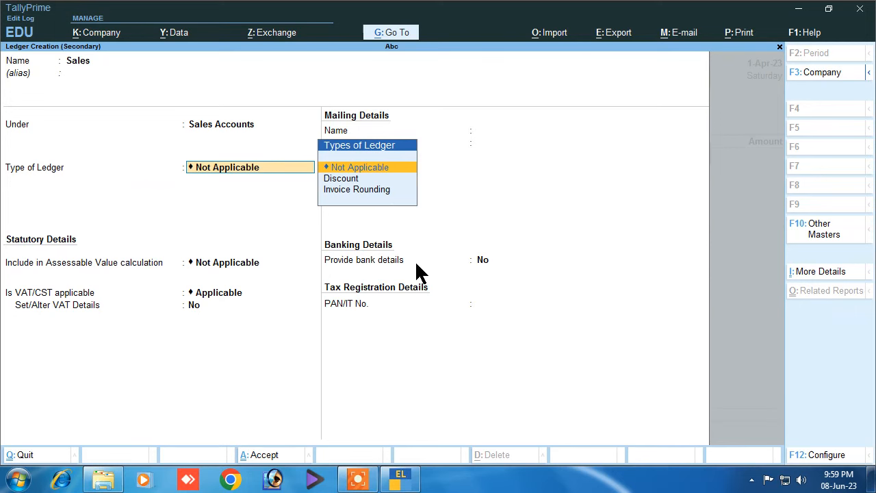
{"action": "key", "text": "Return"}
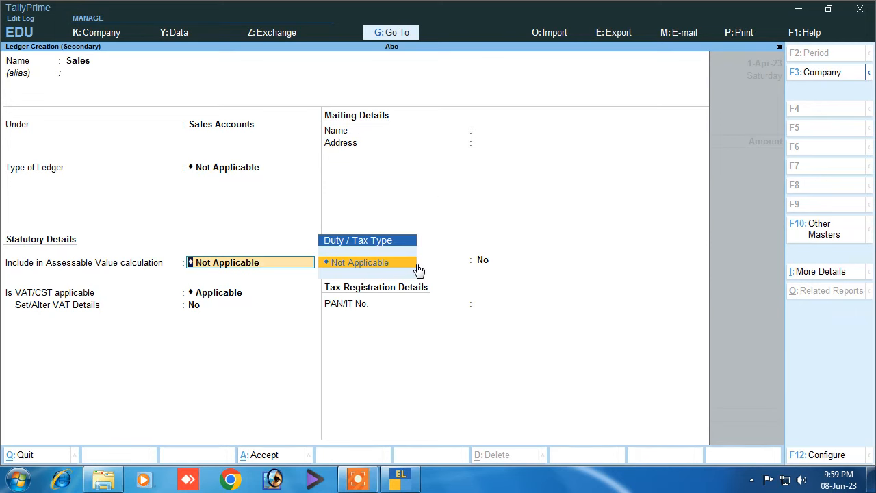
{"action": "left_click", "coordinate": [418, 265]}
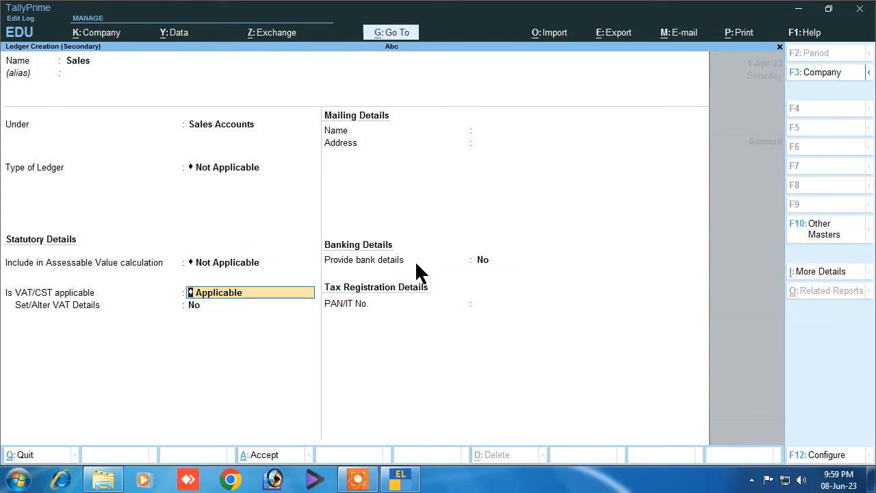
Turn on VAT details for the Sales ledger with nature of transaction Sales Taxable and a 12.5% tax rate, and save the ledger
{"action": "key", "text": "Return"}
{"action": "key", "text": "y"}
{"action": "key", "text": "Return"}
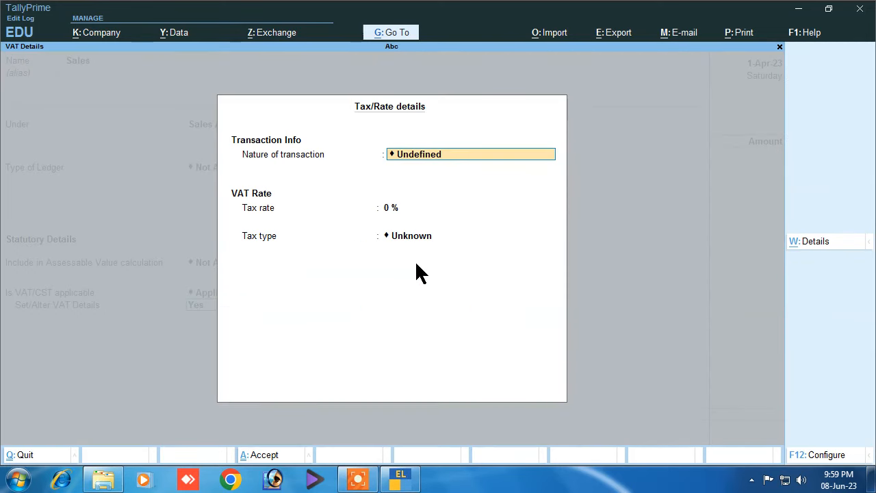
{"action": "key", "text": "Down"}
{"action": "key", "text": "Down"}
{"action": "key", "text": "Down"}
{"action": "key", "text": "Down"}
{"action": "key", "text": "Down"}
{"action": "key", "text": "Down"}
{"action": "key", "text": "Down"}
{"action": "key", "text": "Down"}
{"action": "key", "text": "Down"}
{"action": "key", "text": "Down"}
{"action": "key", "text": "Down"}
{"action": "key", "text": "Down"}
{"action": "key", "text": "Down"}
{"action": "key", "text": "Down"}
{"action": "key", "text": "Down"}
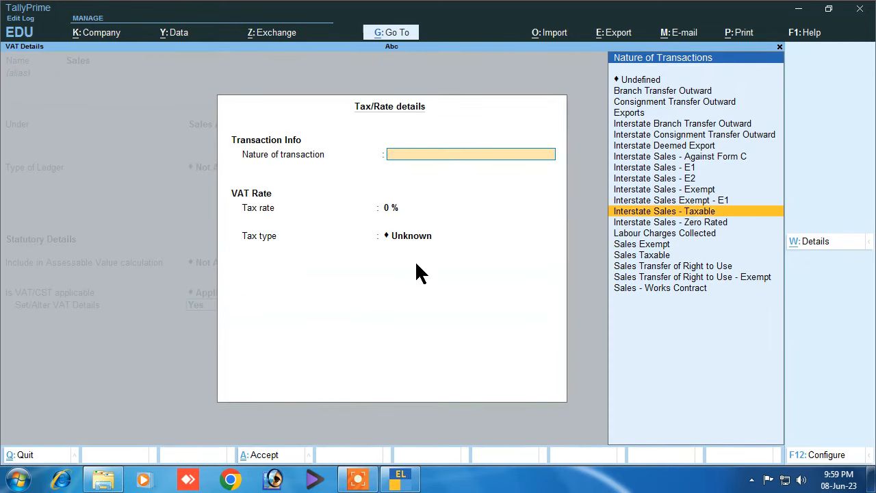
{"action": "key", "text": "Down"}
{"action": "key", "text": "Return"}
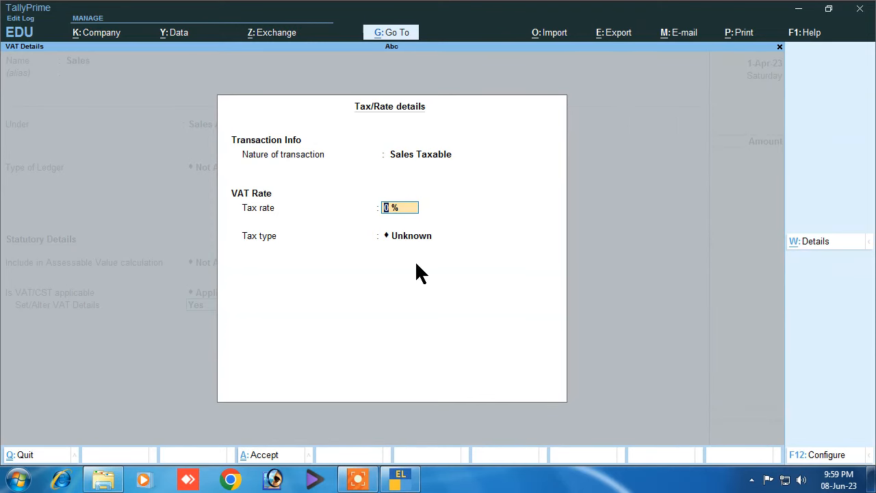
{"action": "type", "text": "12.5"}
{"action": "key", "text": "ctrl+a"}
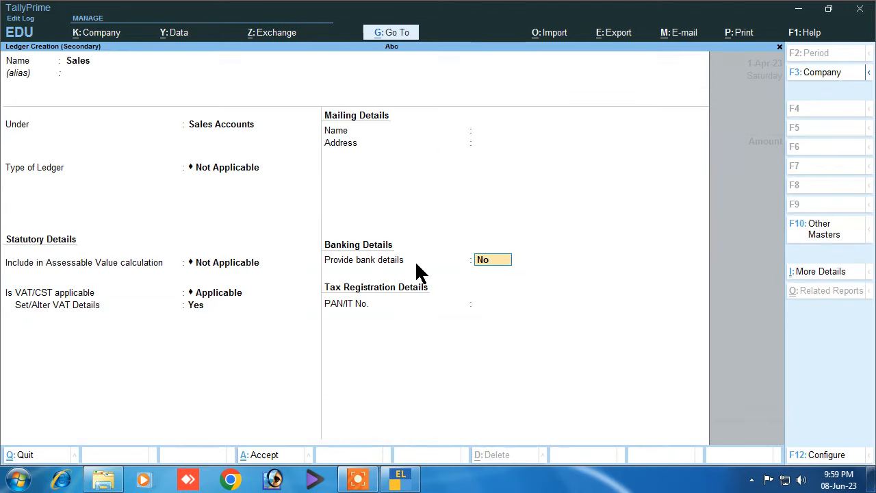
{"action": "key", "text": "ctrl+a"}
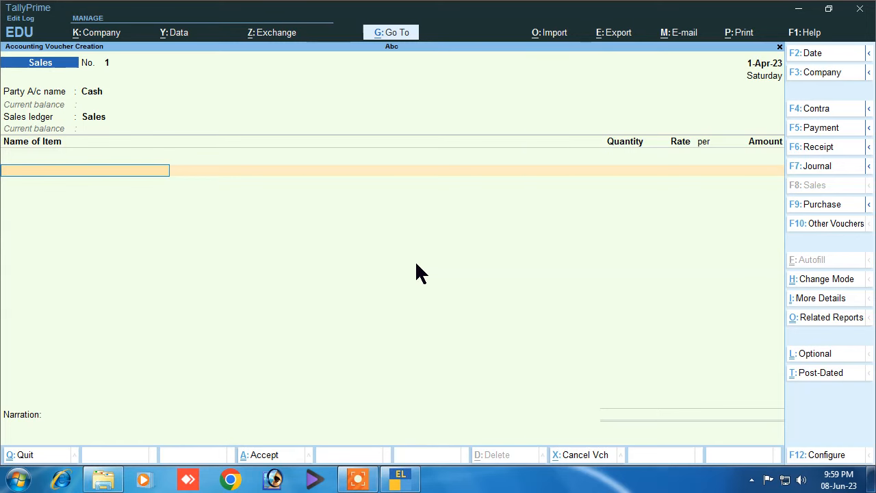
Enter 200 pcs of Shirt at a rate of 900 per piece in the sales voucher
{"action": "key", "text": "Down"}
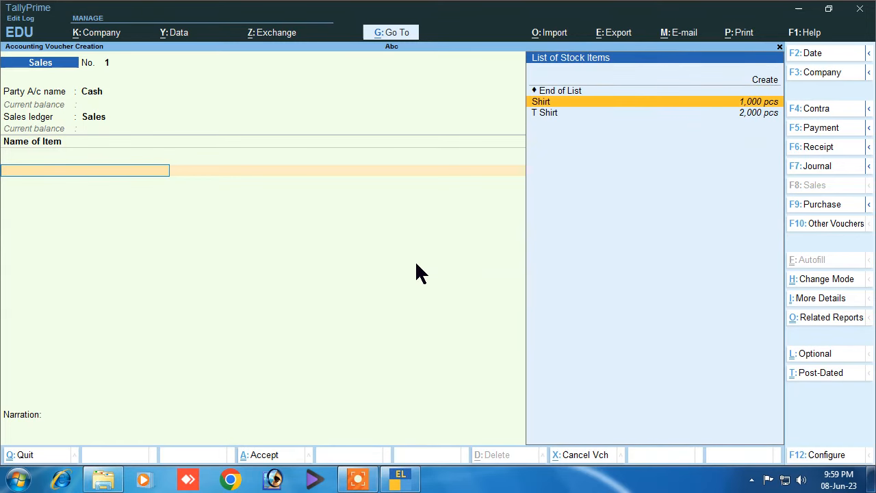
{"action": "key", "text": "Return"}
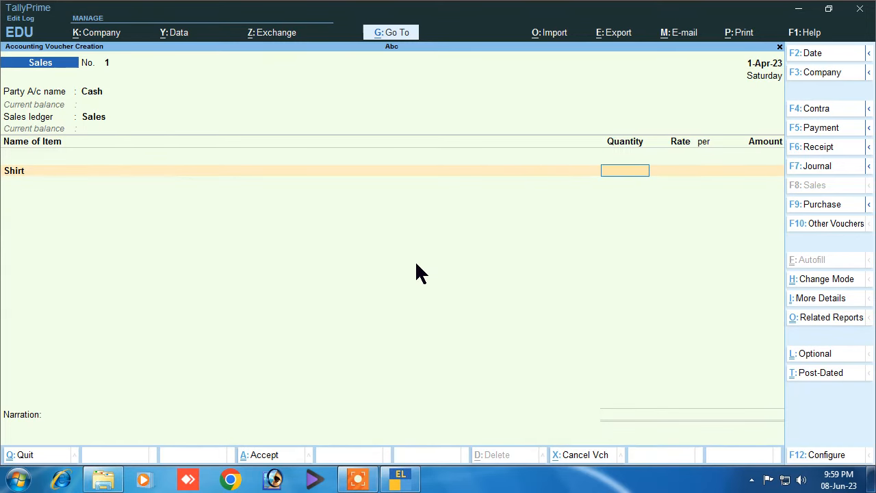
{"action": "type", "text": "200"}
{"action": "key", "text": "Return"}
{"action": "type", "text": "900"}
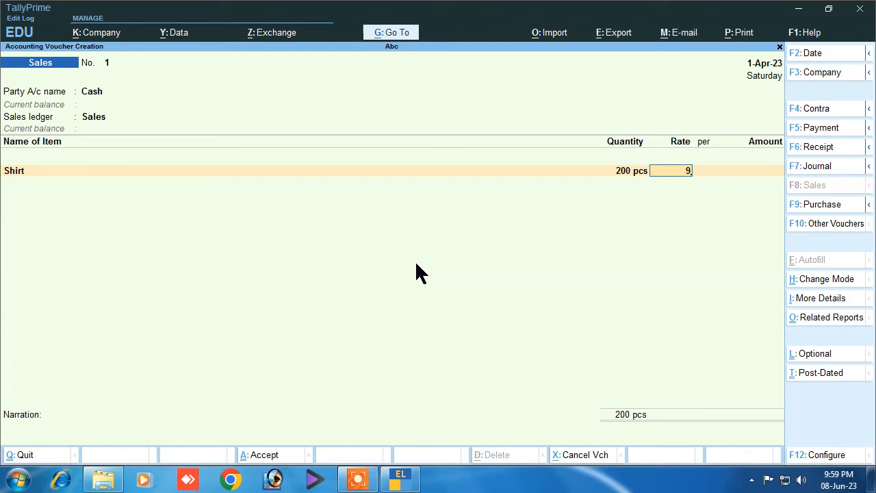
{"action": "key", "text": "Return"}
{"action": "key", "text": "Return"}
{"action": "key", "text": "Return"}
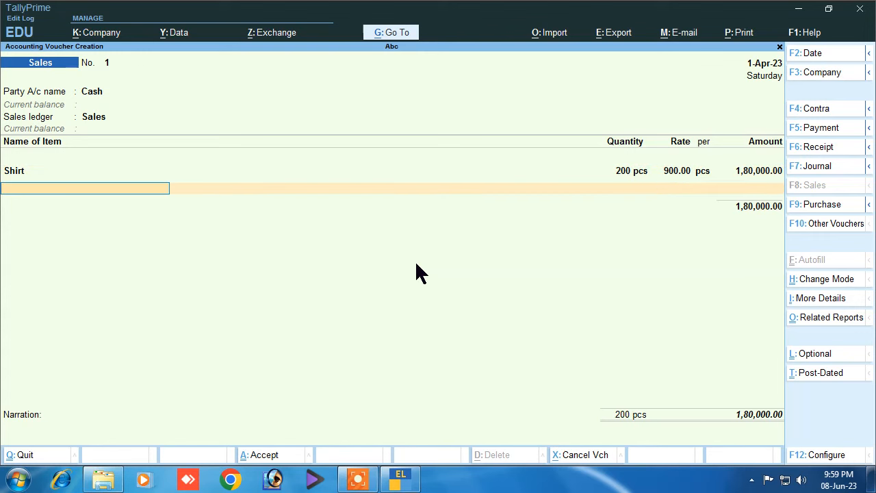
Enter 100 pcs of T Shirt at a rate of 1,200 per piece in the sales voucher and finish the item list
{"action": "key", "text": "Down"}
{"action": "key", "text": "Down"}
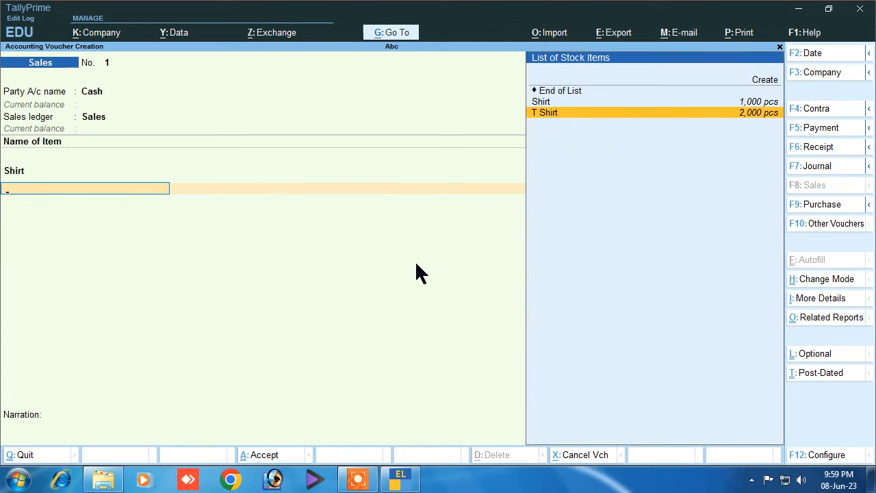
{"action": "key", "text": "Return"}
{"action": "type", "text": "100"}
{"action": "key", "text": "Return"}
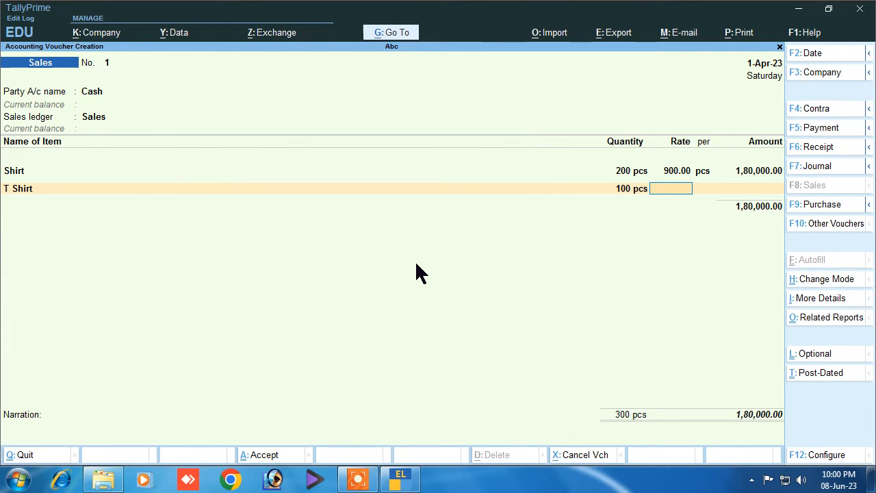
{"action": "type", "text": "1200"}
{"action": "key", "text": "Return"}
{"action": "key", "text": "Return"}
{"action": "key", "text": "Return"}
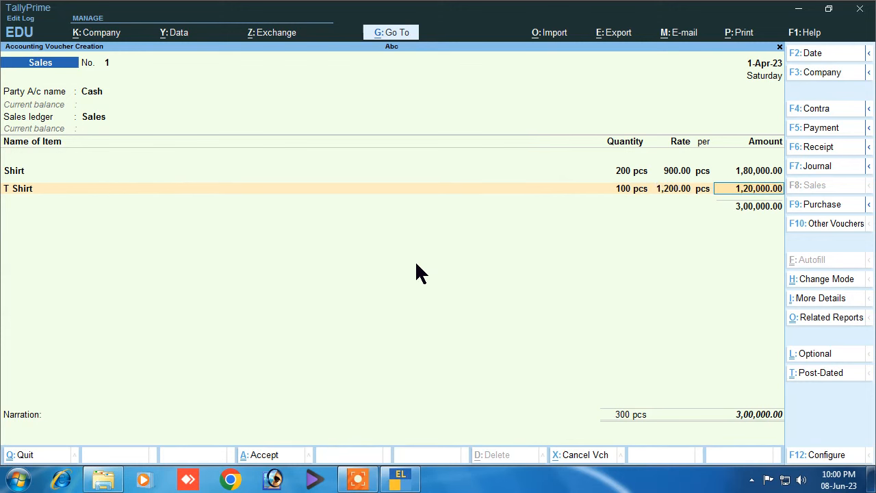
{"action": "key", "text": "Return"}
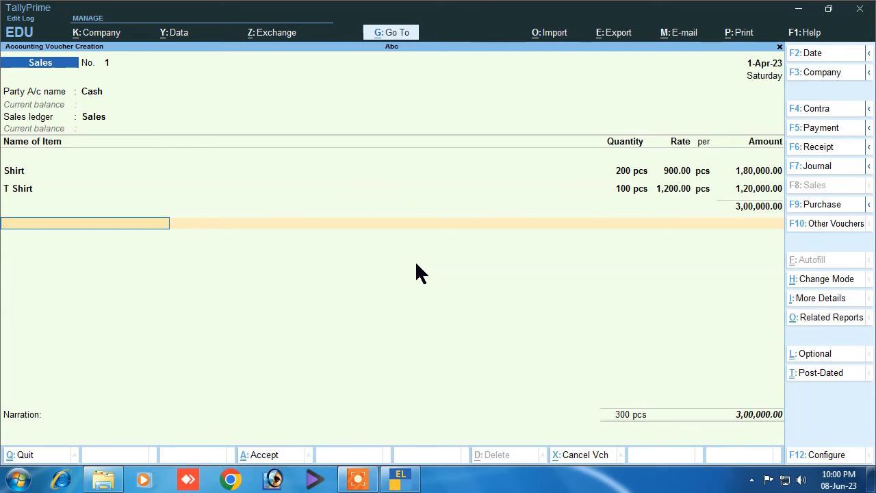
Add the Vat ledger at 12.50% to the sales voucher, enter the narration "bring sold" and save the voucher
{"action": "type", "text": "V"}
{"action": "key", "text": "Return"}
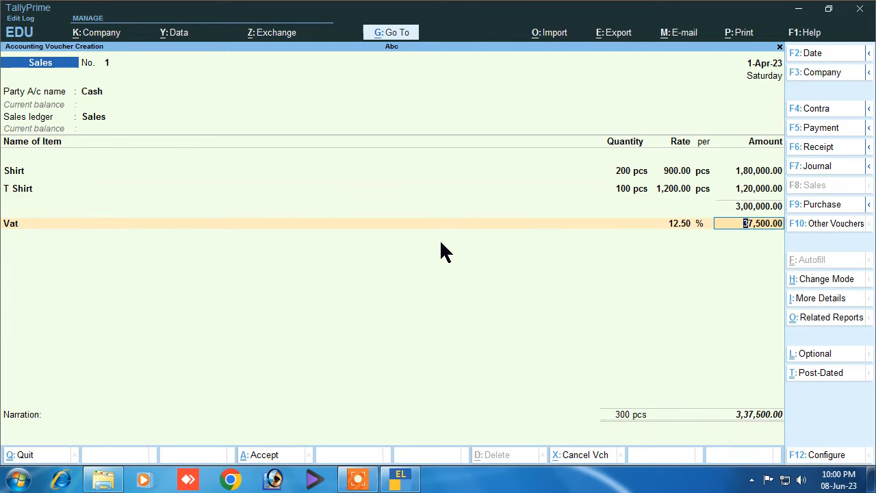
{"action": "key", "text": "Return"}
{"action": "key", "text": "Return"}
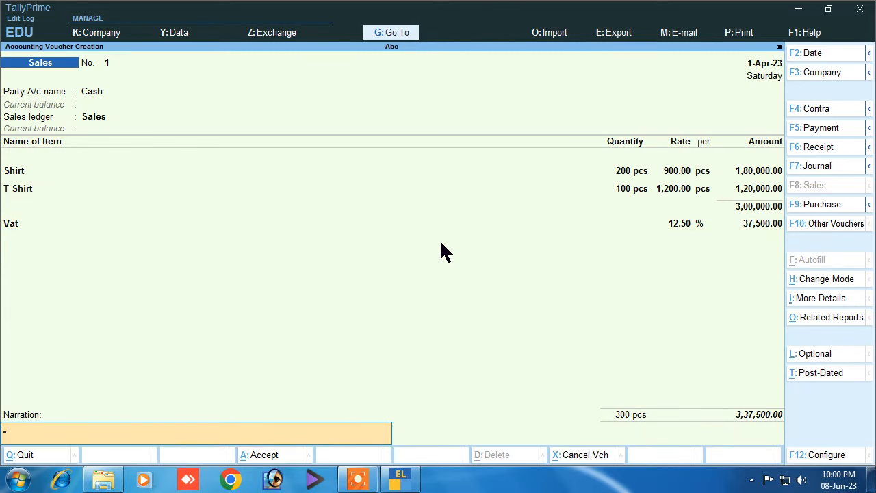
{"action": "type", "text": "bring sold"}
{"action": "key", "text": "Return"}
{"action": "key", "text": "Return"}
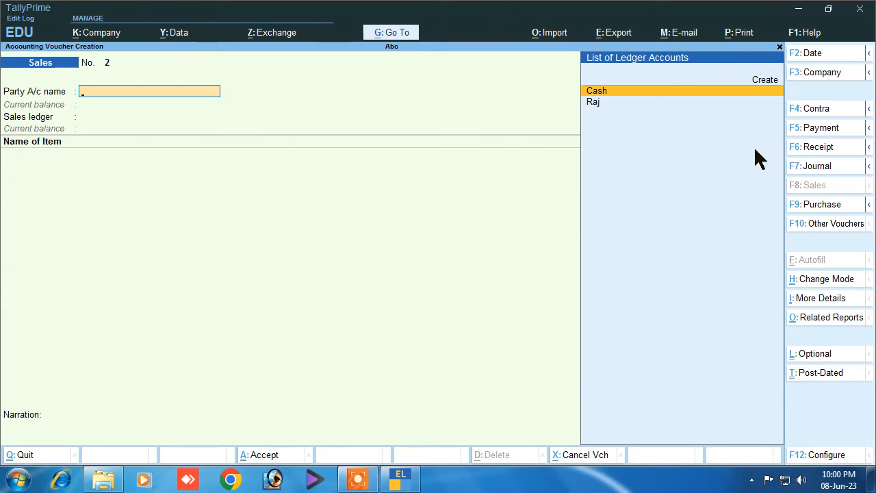
Start a payment voucher that debits the supplier's ledger with 12,37,500
{"action": "left_click", "coordinate": [815, 128]}
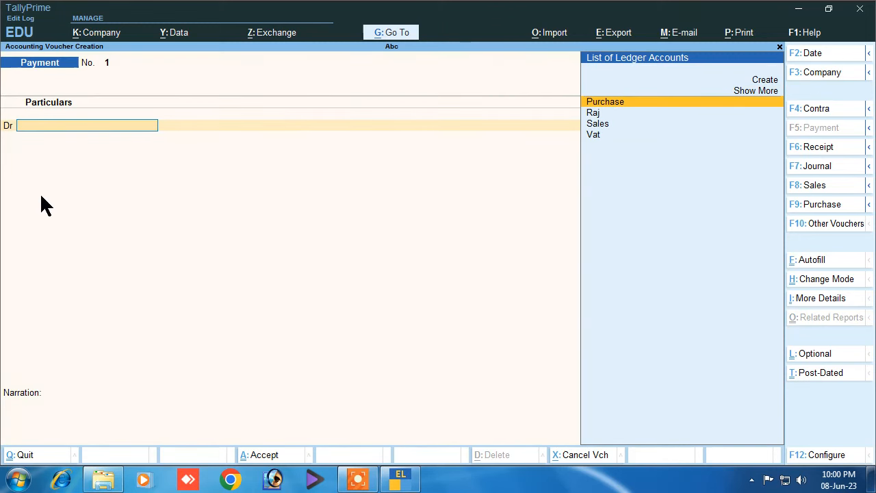
{"action": "key", "text": "Down"}
{"action": "key", "text": "Down"}
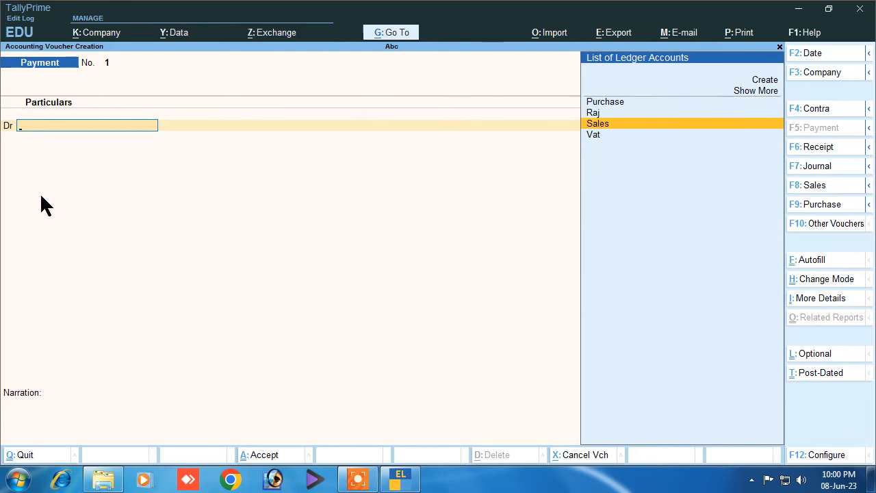
{"action": "key", "text": "Up"}
{"action": "key", "text": "Return"}
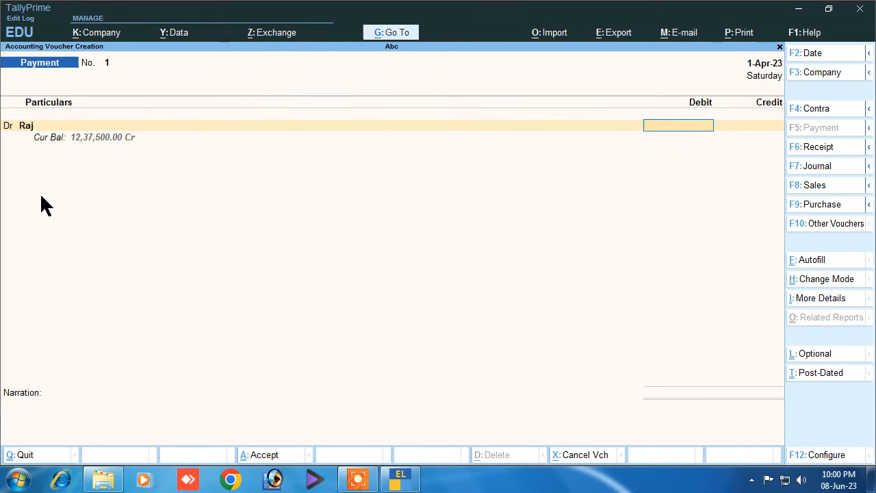
{"action": "type", "text": "12,"}
{"action": "type", "text": "37,50"}
{"action": "type", "text": "0"}
{"action": "key", "text": "Return"}
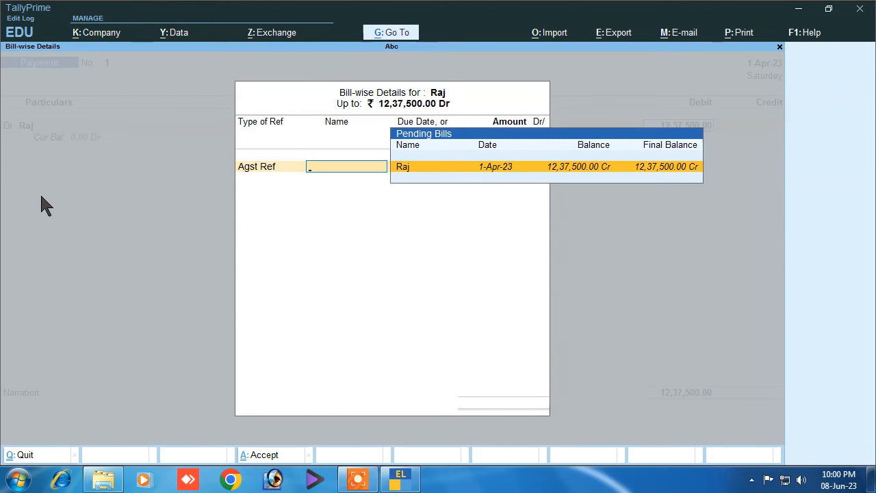
Allocate the full payment of 12,37,500 as Agst Ref to the supplier's pending bill dated 1-Apr-23
{"action": "key", "text": "Return"}
{"action": "key", "text": "Return"}
{"action": "key", "text": "Return"}
{"action": "key", "text": "Return"}
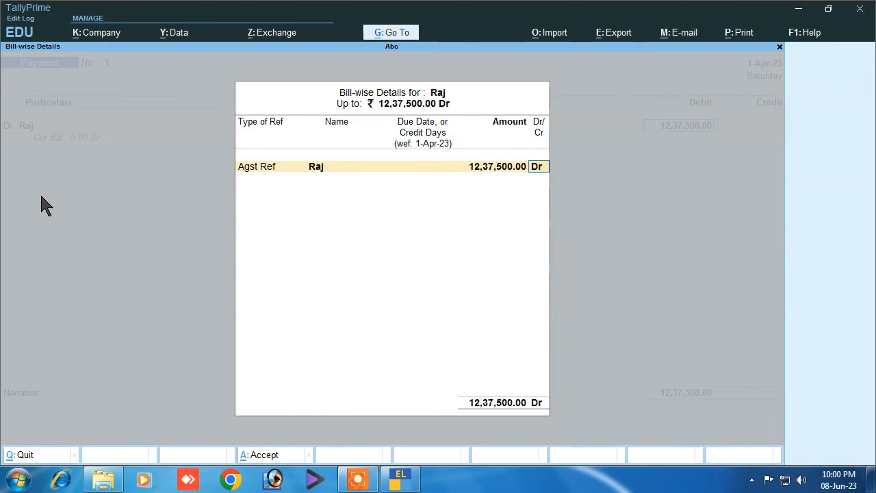
{"action": "key", "text": "Down"}
{"action": "key", "text": "Up"}
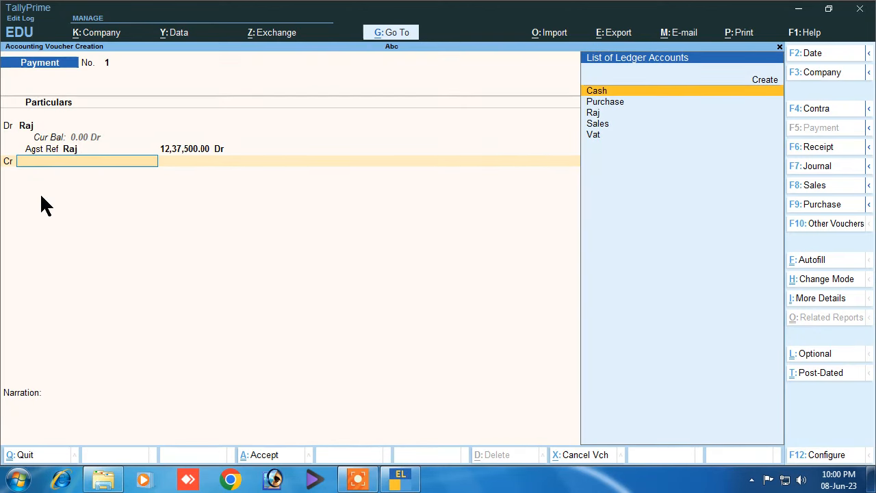
Credit Cash with 12,37,500 in the payment voucher, enter the narration "being cash paid" and save it
{"action": "key", "text": "Down"}
{"action": "key", "text": "Up"}
{"action": "key", "text": "Return"}
{"action": "key", "text": "Return"}
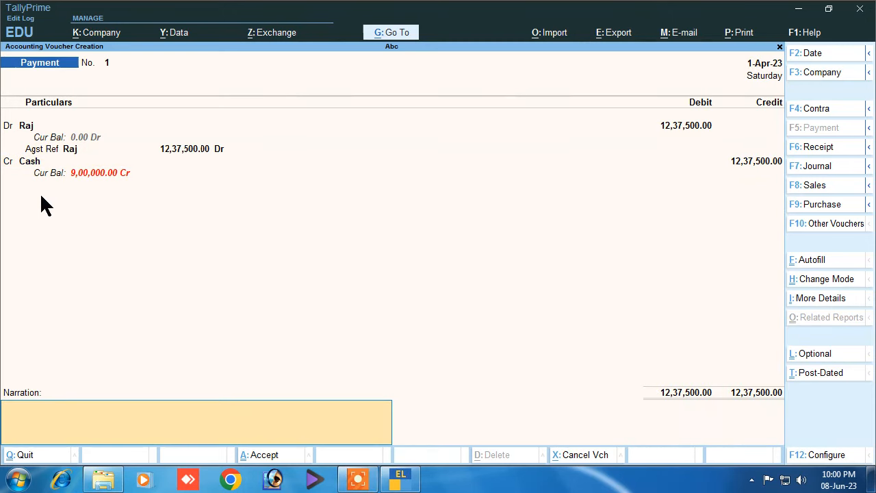
{"action": "type", "text": "being casgh"}
{"action": "key", "text": "BackSpace"}
{"action": "type", "text": "h paid"}
{"action": "key", "text": "Return"}
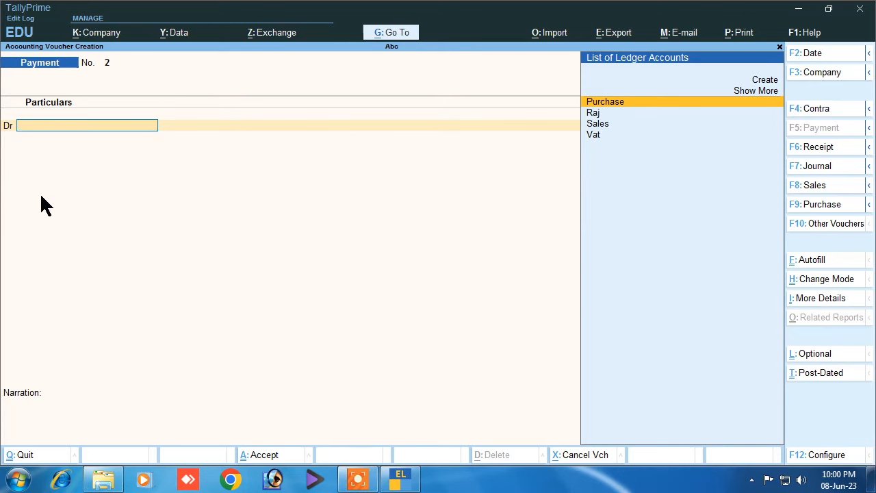
Leave payment voucher entry and return to the Gateway of Tally
{"action": "key", "text": "Escape"}
{"action": "key", "text": "Up"}
{"action": "key", "text": "Up"}
{"action": "key", "text": "Up"}
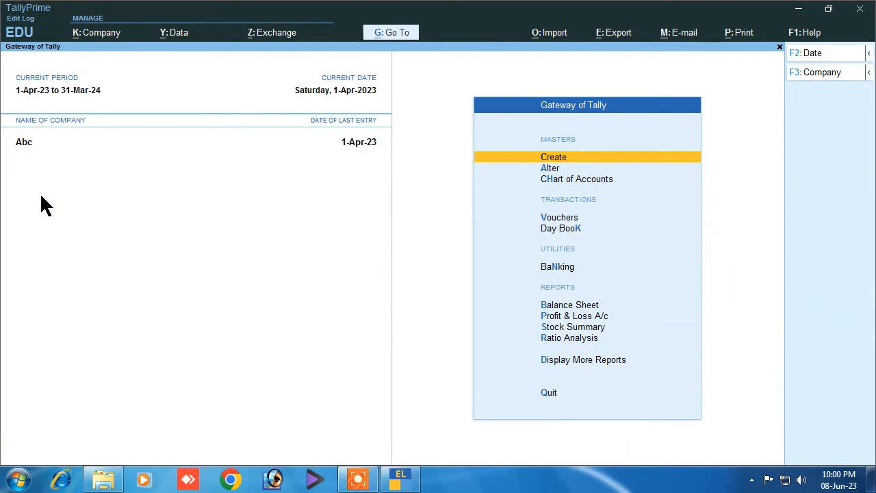